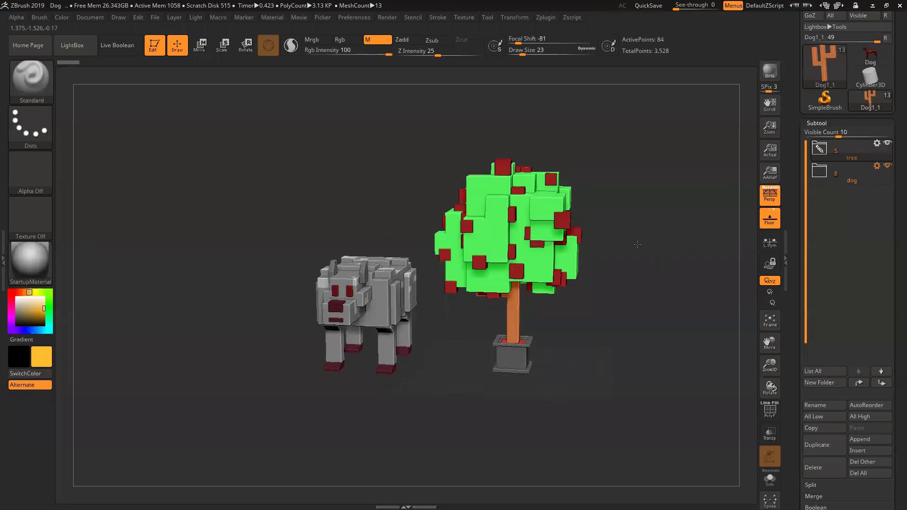
# Step: Zoom in on the voxel dog and tree, preview a shadowed BPR render, then rotate to clear it
pyautogui.moveTo(769, 365); pyautogui.dragTo(770, 75)
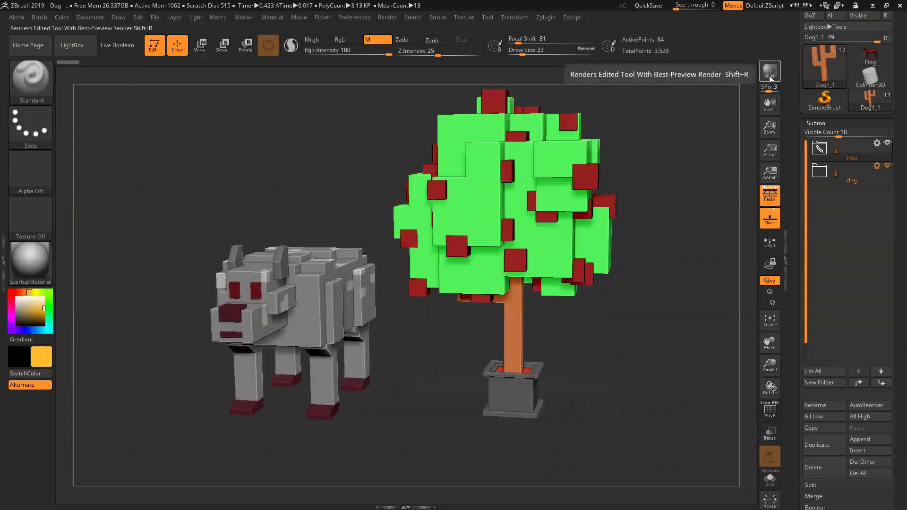
pyautogui.click(769, 75)
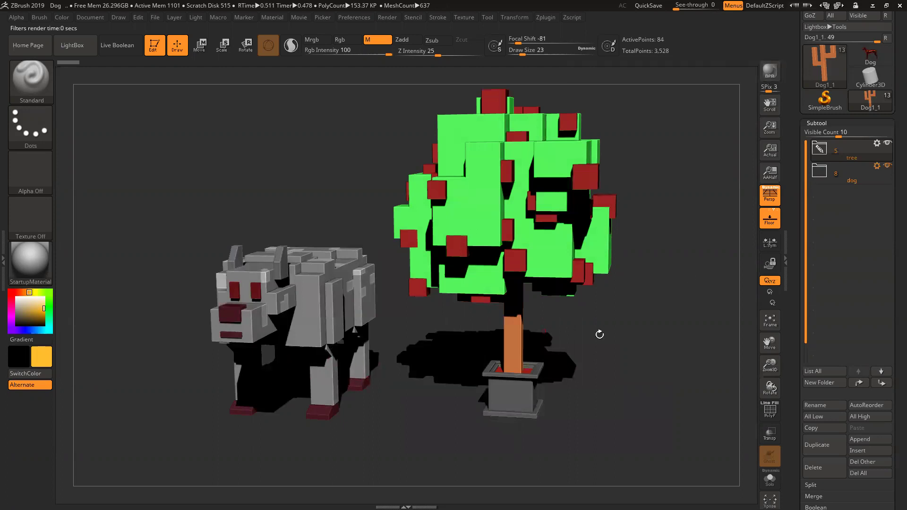
pyautogui.moveTo(639, 328); pyautogui.dragTo(643, 333)
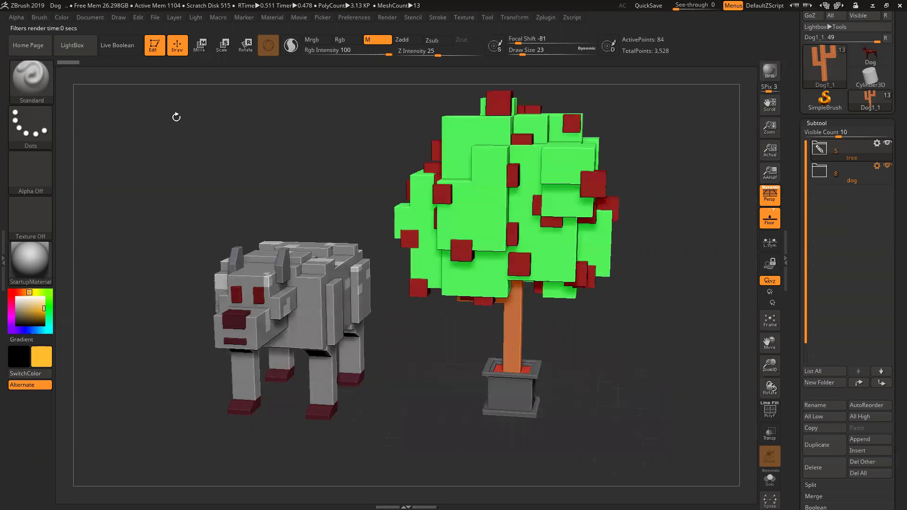
pyautogui.moveTo(174, 115); pyautogui.dragTo(171, 132)
pyautogui.moveTo(655, 317); pyautogui.dragTo(655, 328)
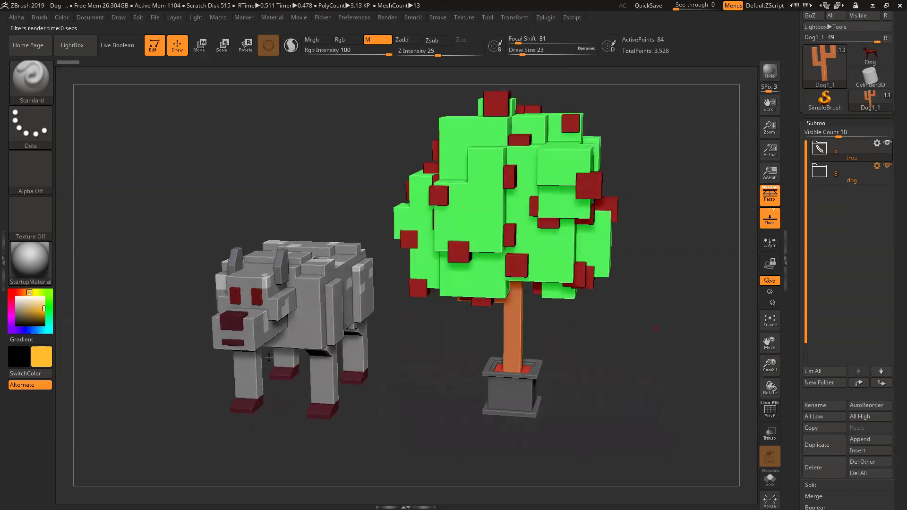
pyautogui.click(194, 17)
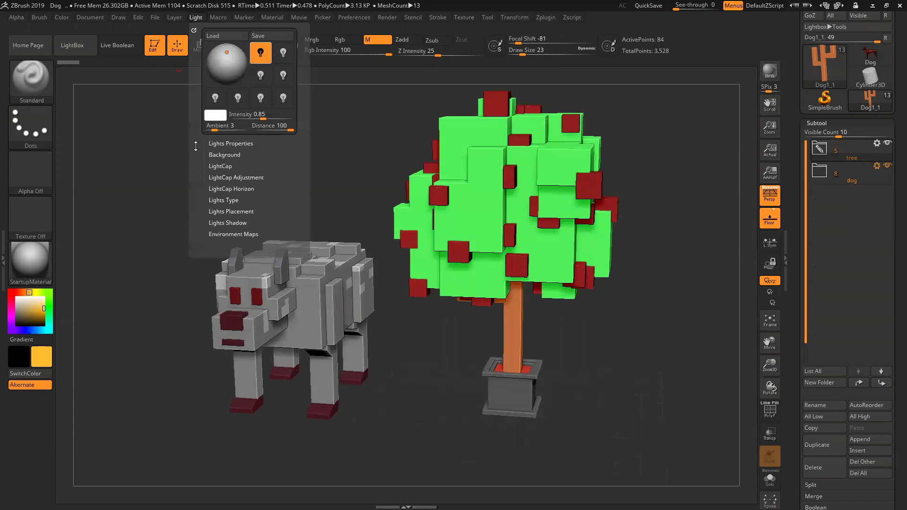
pyautogui.click(194, 17)
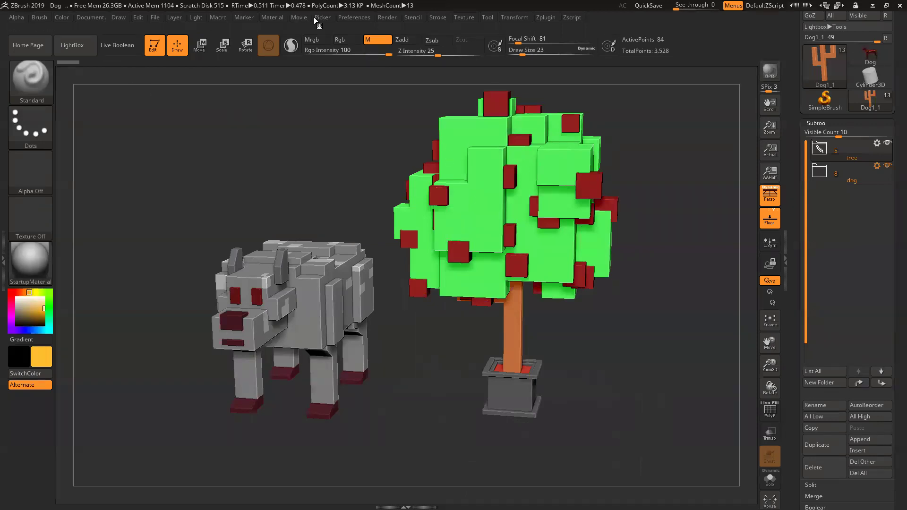
pyautogui.click(384, 19)
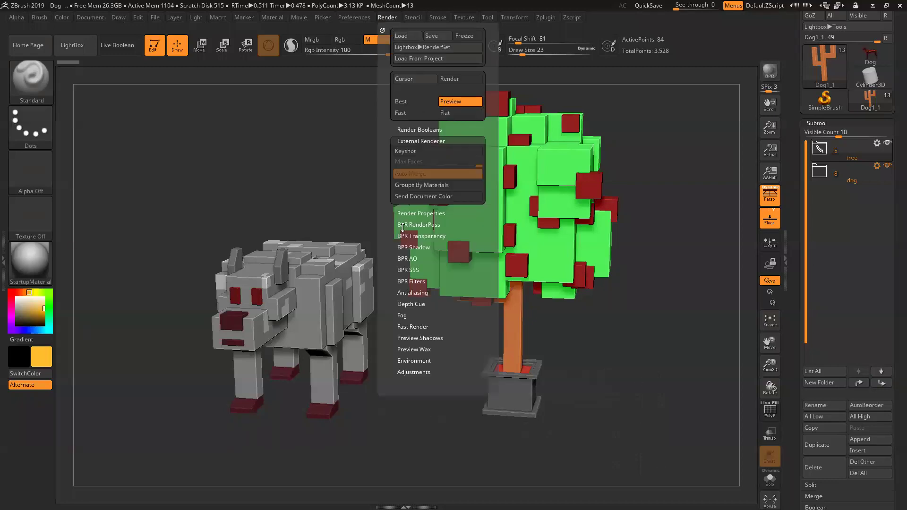
pyautogui.click(405, 246)
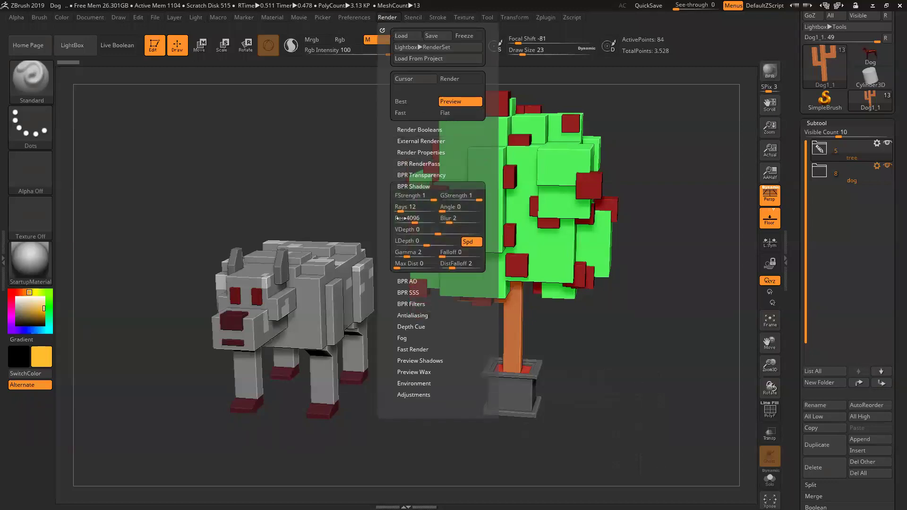
pyautogui.click(402, 176)
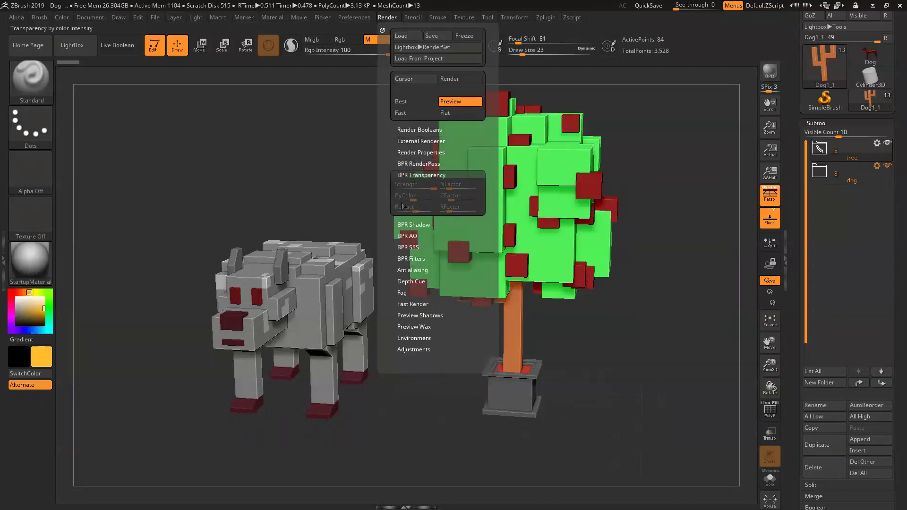
pyautogui.click(414, 141)
pyautogui.click(405, 215)
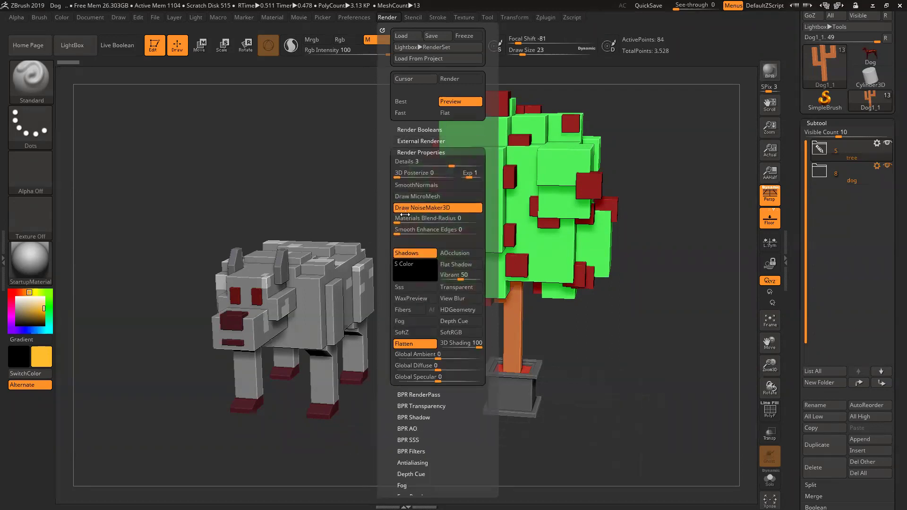
pyautogui.click(399, 130)
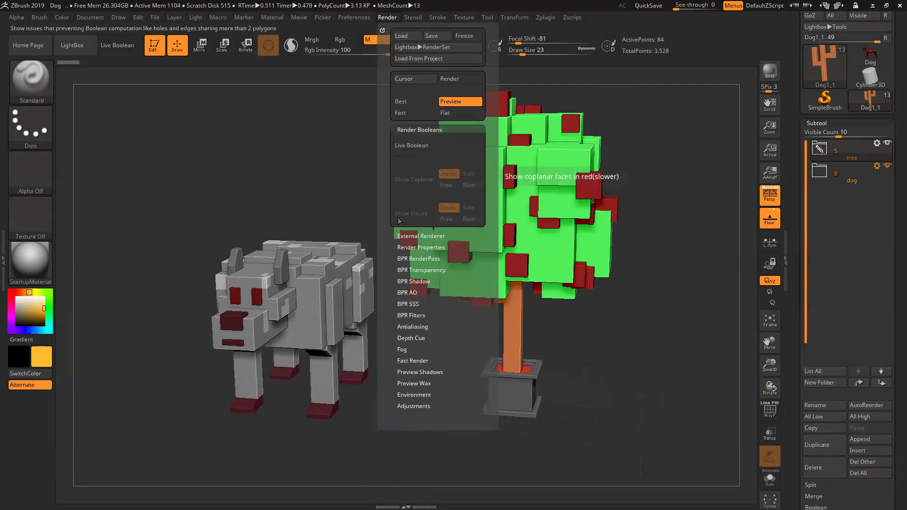
pyautogui.click(403, 258)
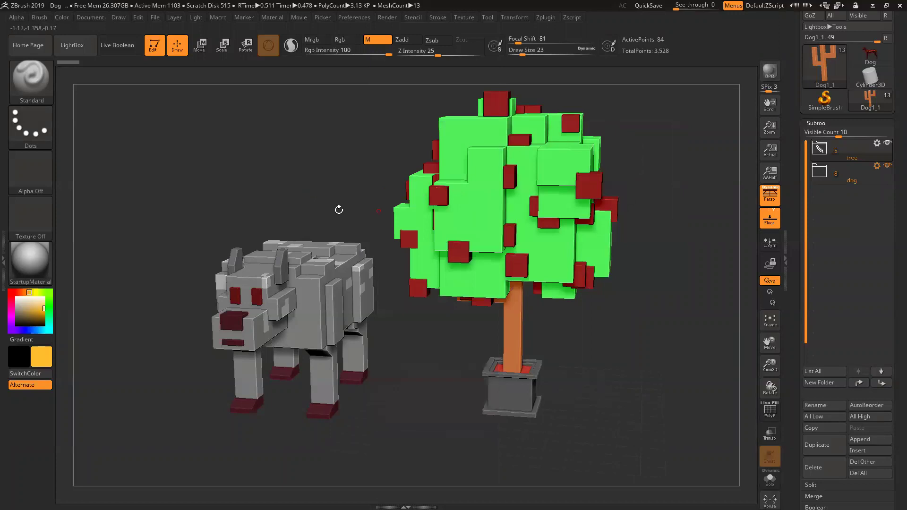
# Step: Collapse the BPR RenderPass settings in the Render menu and minimize ZBrush to the desktop
pyautogui.moveTo(382, 162); pyautogui.dragTo(385, 152)
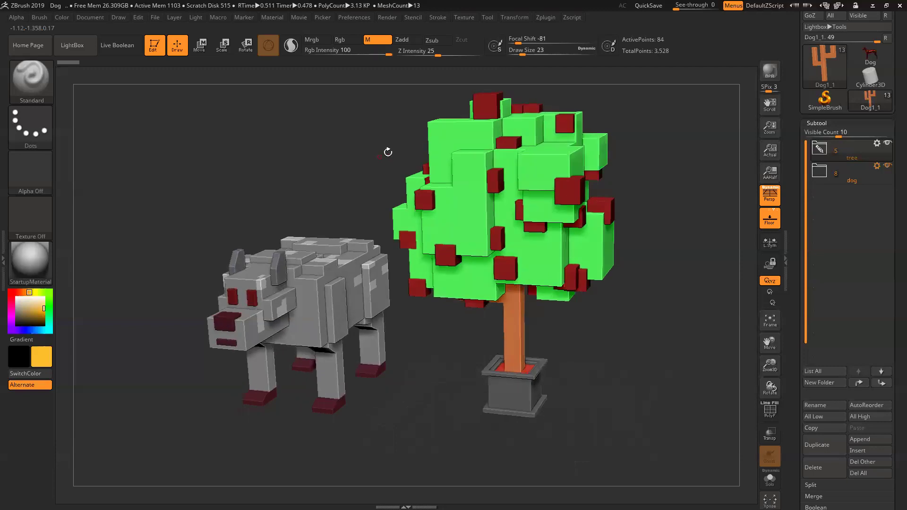
pyautogui.moveTo(656, 201); pyautogui.dragTo(655, 200)
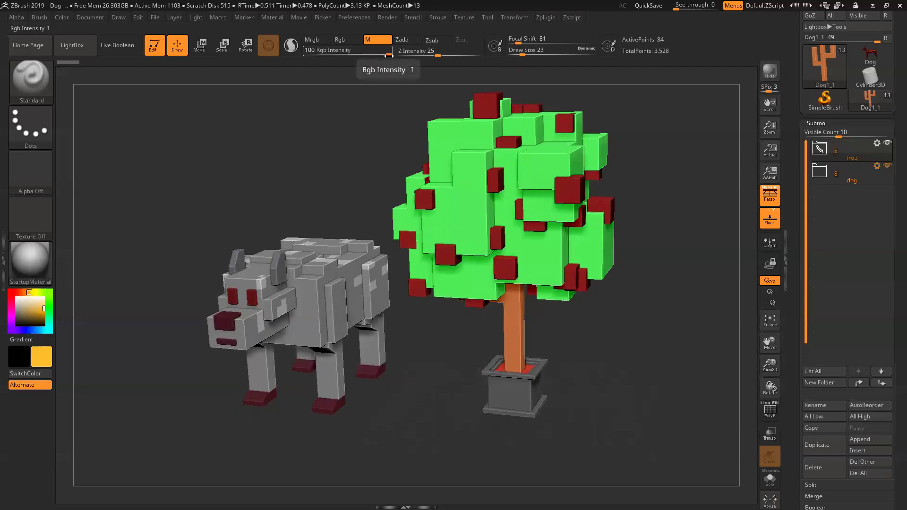
pyautogui.click(382, 17)
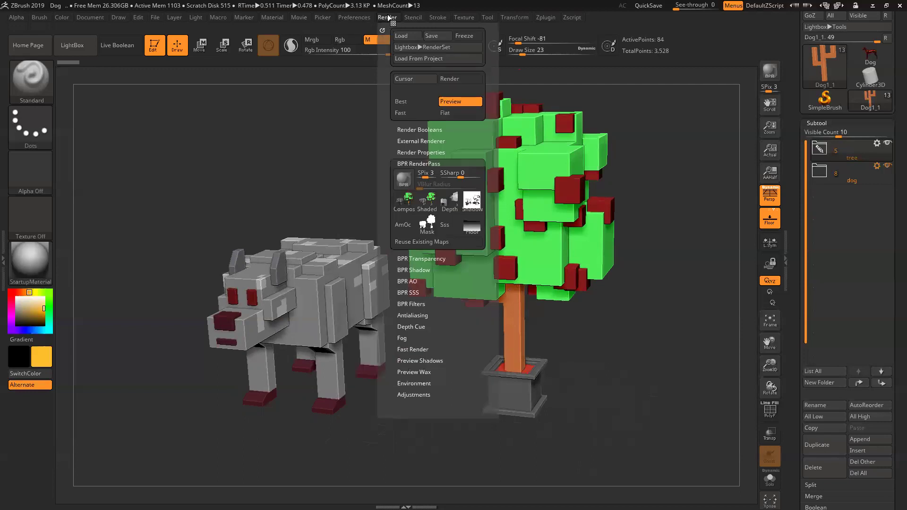
pyautogui.click(402, 163)
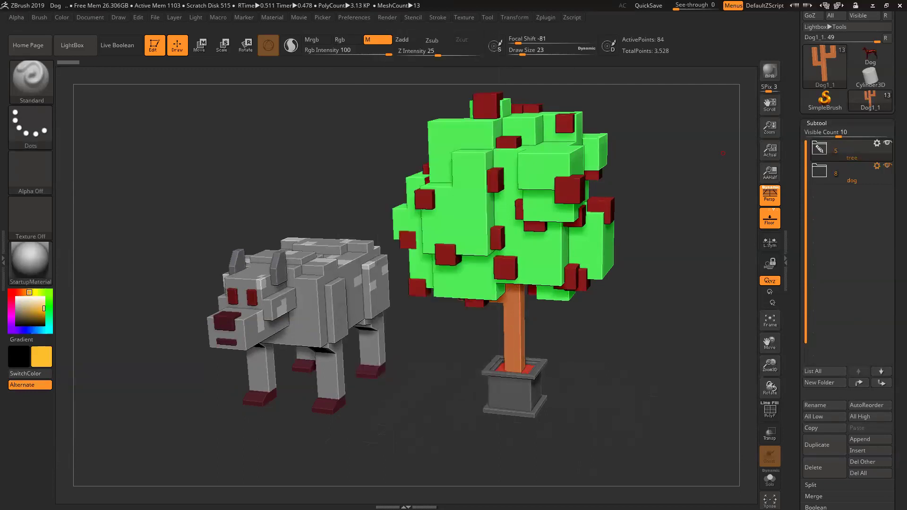
pyautogui.click(872, 5)
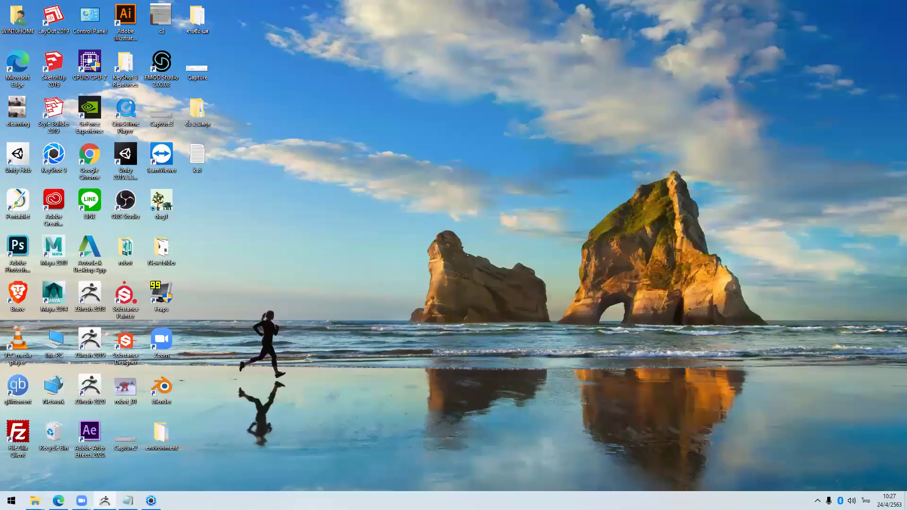
# Step: Glance at the empty KeyShot scene, then return to the ZBrush dog-and-tree scene
pyautogui.hotkey('alt', 'Tab')
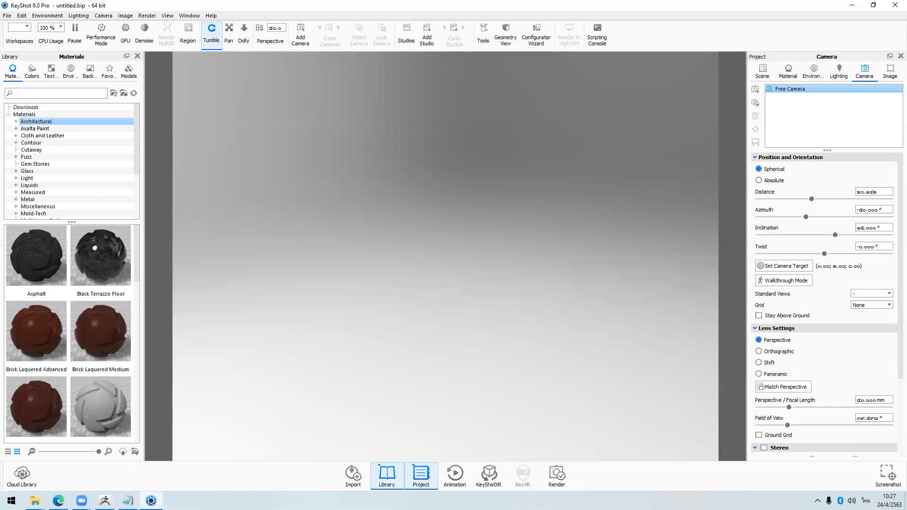
pyautogui.hotkey('alt', 'Tab')
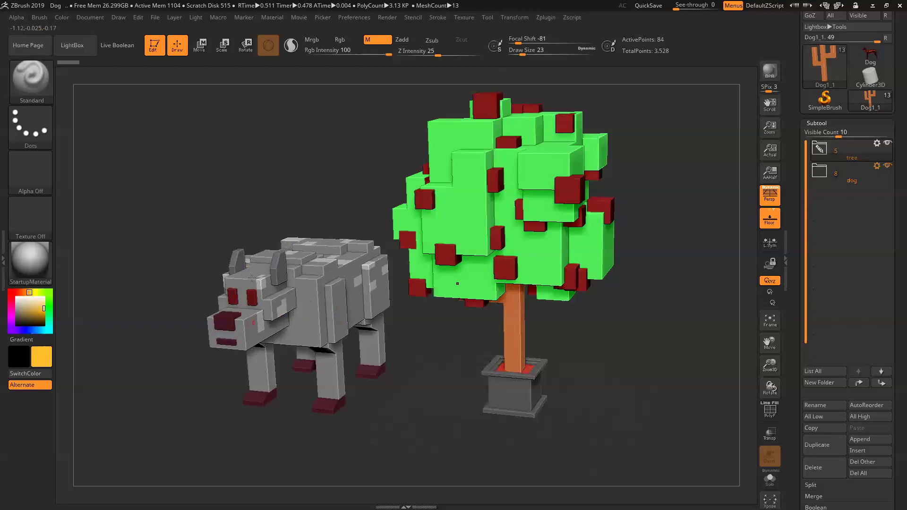
pyautogui.moveTo(305, 204); pyautogui.dragTo(314, 220)
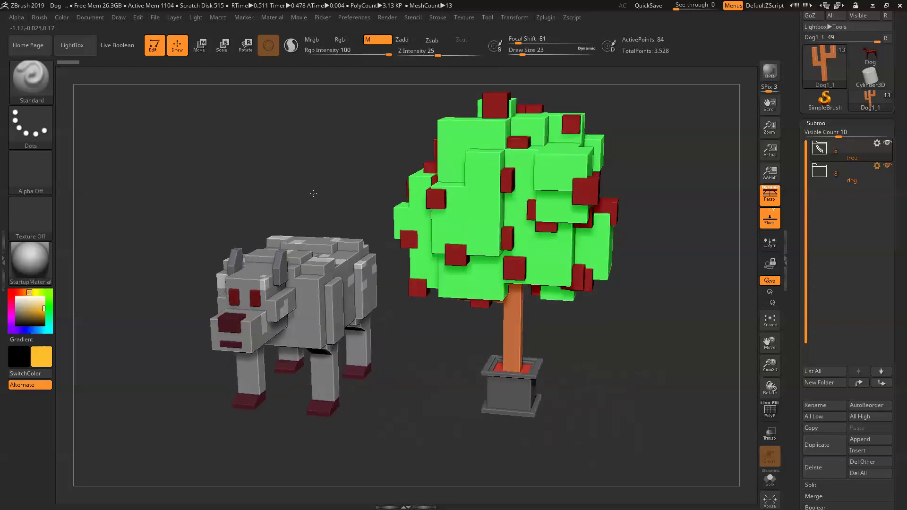
pyautogui.click(867, 58)
pyautogui.moveTo(638, 213)
pyautogui.mouseDown()
pyautogui.moveTo(621, 192)
pyautogui.moveTo(656, 194)
pyautogui.moveTo(531, 269)
pyautogui.mouseUp()
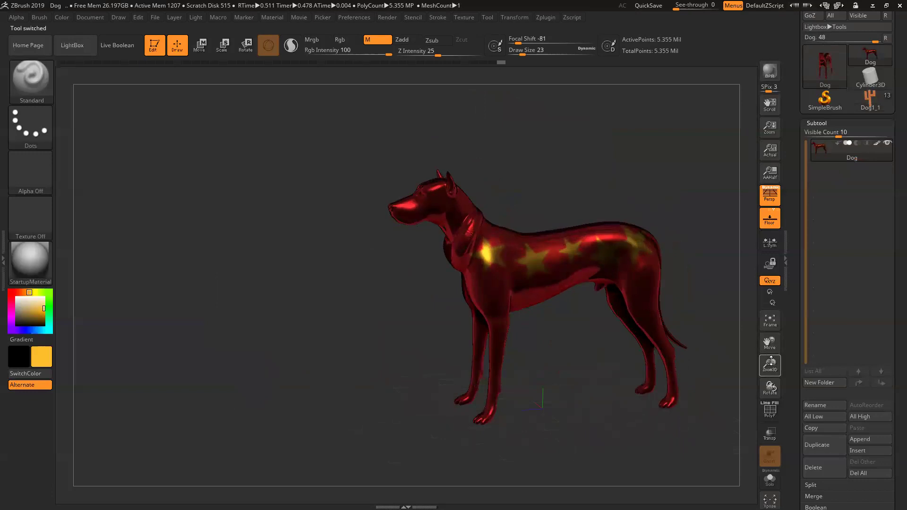
pyautogui.moveTo(769, 363); pyautogui.dragTo(770, 390)
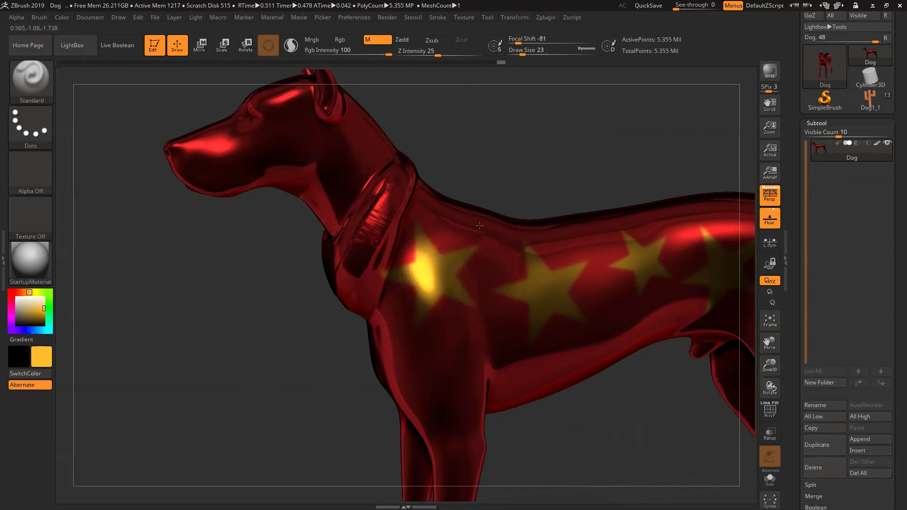
pyautogui.moveTo(769, 364)
pyautogui.mouseDown()
pyautogui.moveTo(753, 338)
pyautogui.moveTo(625, 305)
pyautogui.moveTo(670, 288)
pyautogui.mouseUp()
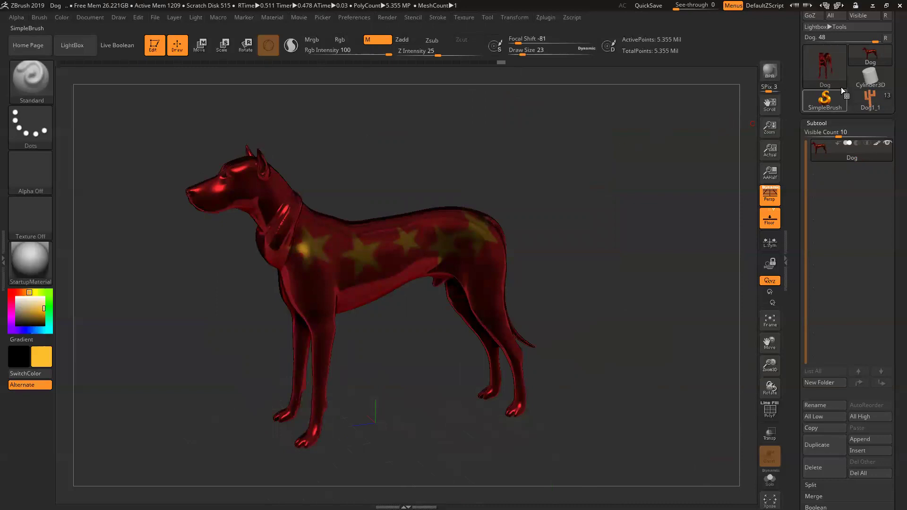
pyautogui.click(864, 101)
pyautogui.moveTo(561, 219)
pyautogui.mouseDown()
pyautogui.moveTo(584, 218)
pyautogui.moveTo(585, 228)
pyautogui.moveTo(583, 210)
pyautogui.mouseUp()
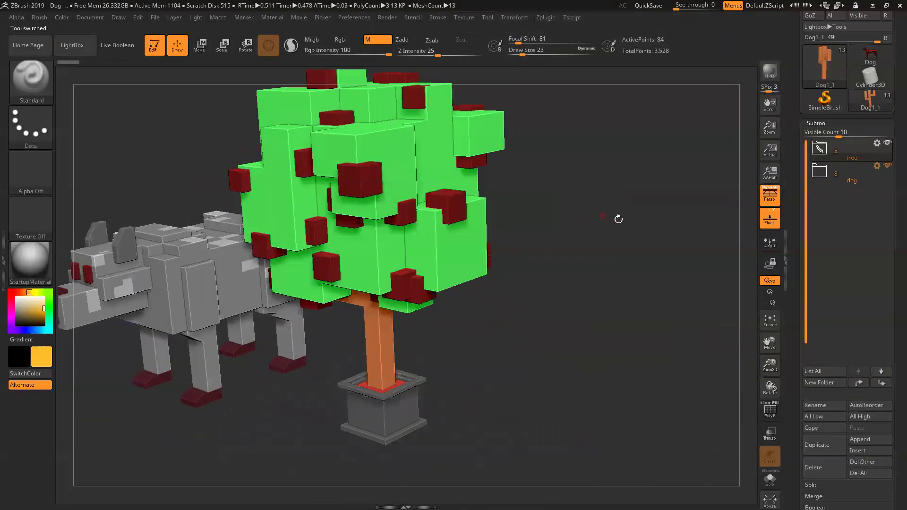
# Step: Set Keyshot as ZBrush's External Renderer with Groups By Materials enabled
pyautogui.moveTo(581, 187)
pyautogui.mouseDown()
pyautogui.moveTo(689, 214)
pyautogui.moveTo(688, 234)
pyautogui.mouseUp()
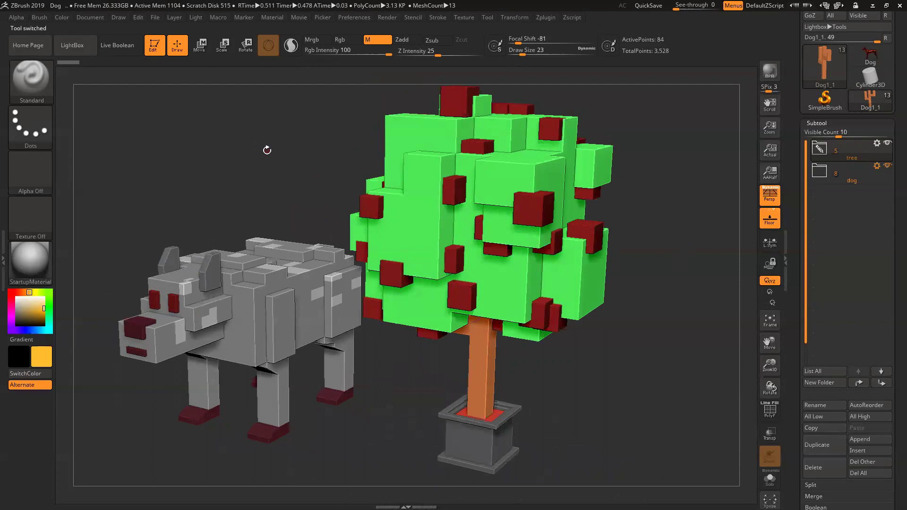
pyautogui.click(387, 17)
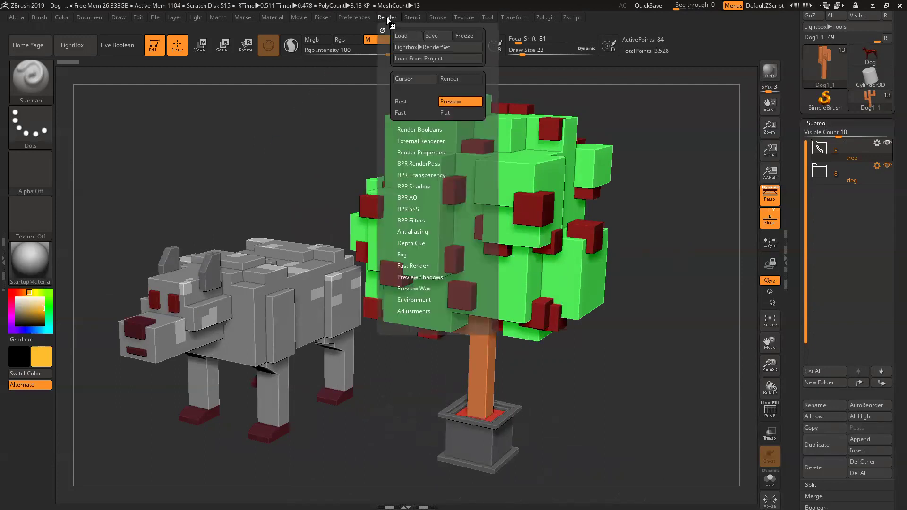
pyautogui.click(411, 140)
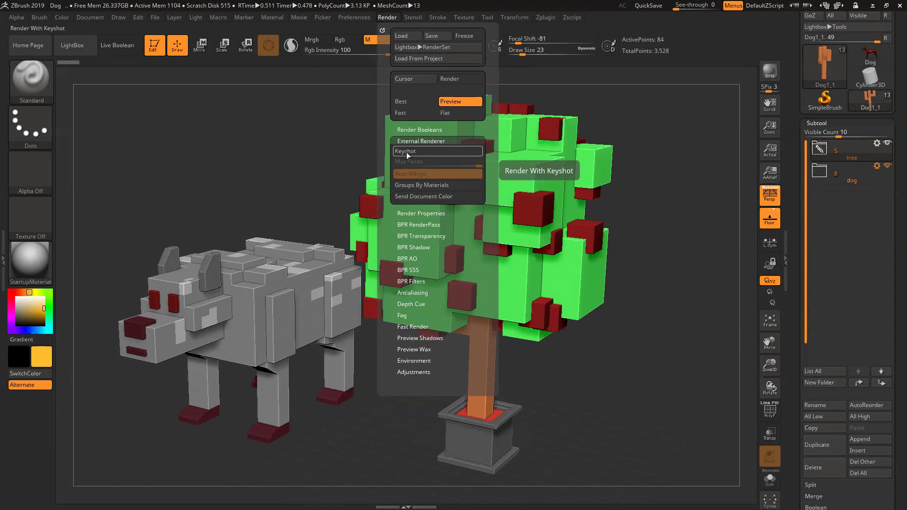
pyautogui.click(406, 152)
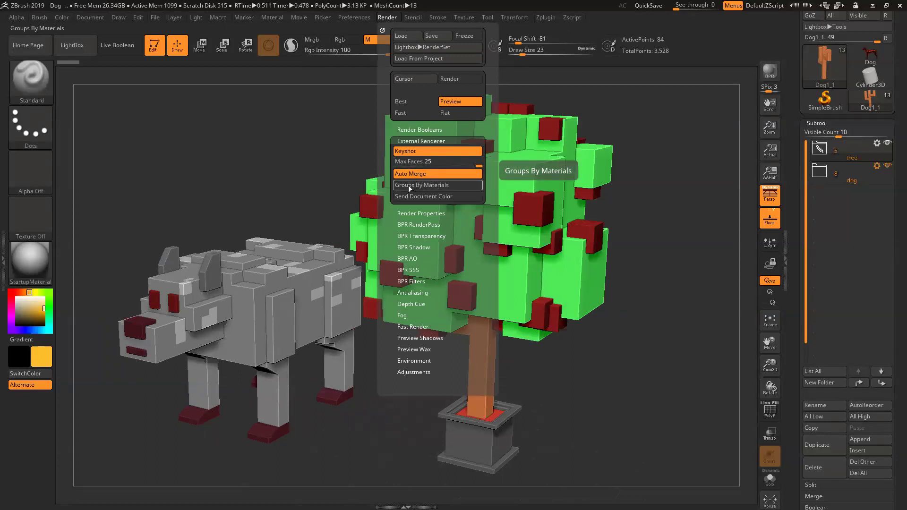
pyautogui.click(408, 185)
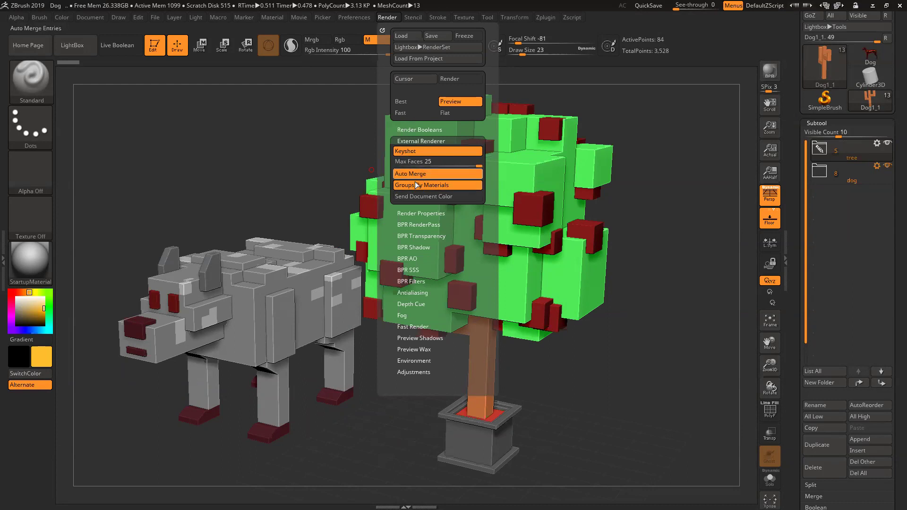
pyautogui.moveTo(642, 124); pyautogui.dragTo(665, 119)
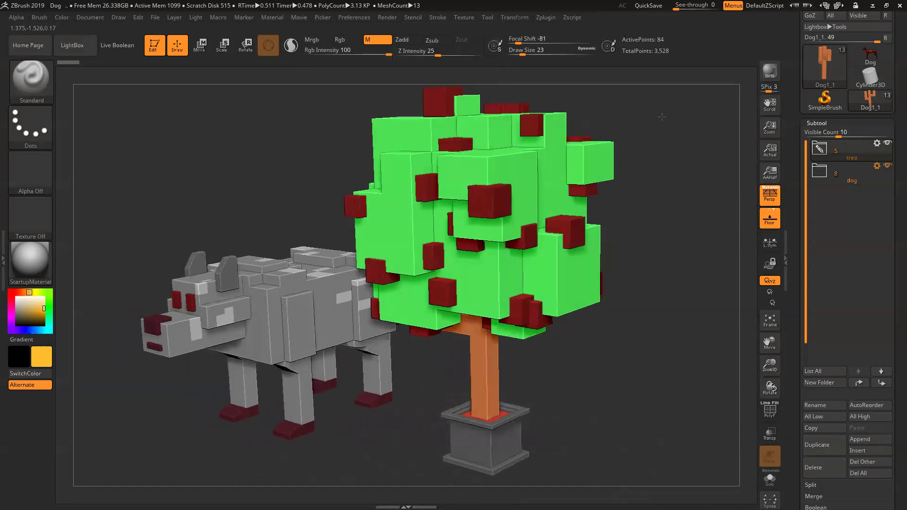
pyautogui.click(387, 18)
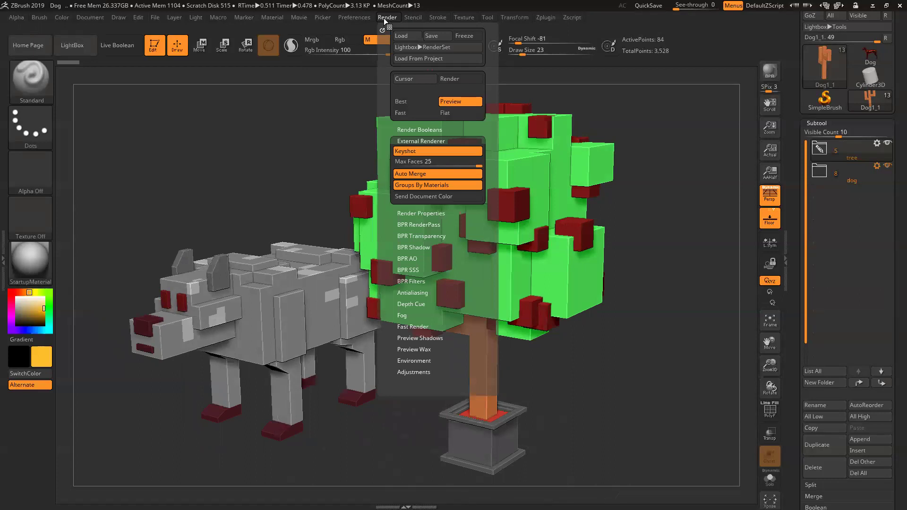
pyautogui.click(383, 18)
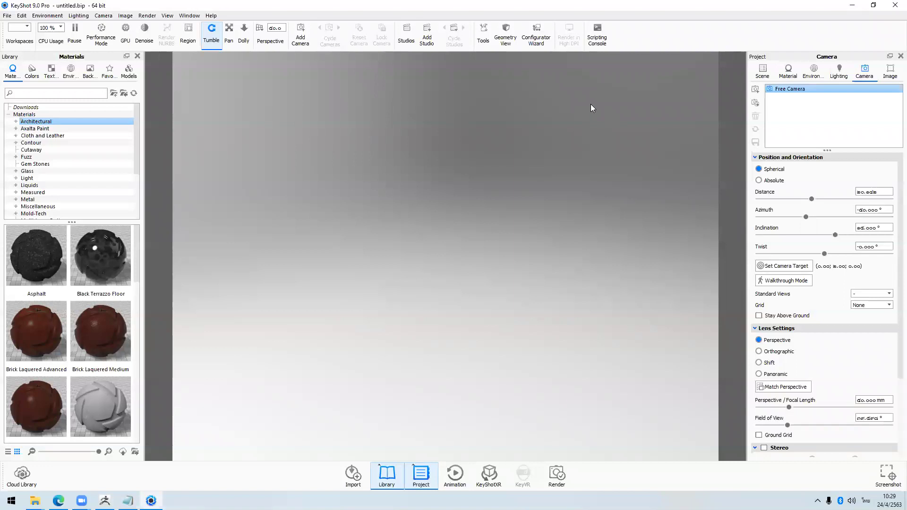
pyautogui.moveTo(104, 500)
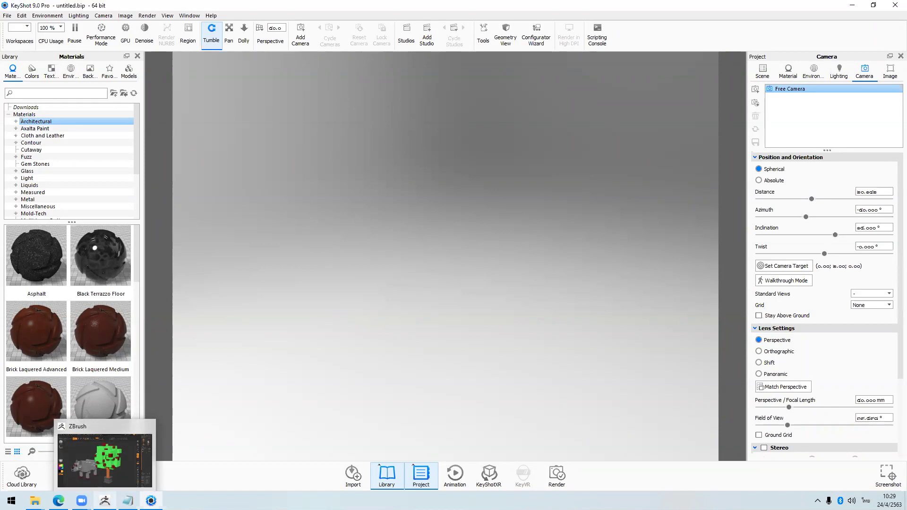
# Step: Send the dog and tree scene to KeyShot with BPR, check KeyShot, then restore ZBrush
pyautogui.click(105, 500)
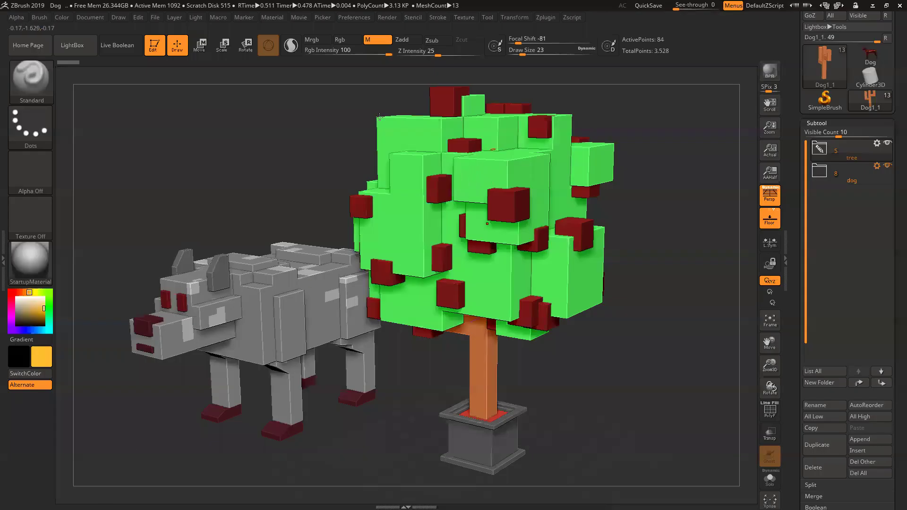
pyautogui.moveTo(277, 115); pyautogui.dragTo(277, 112)
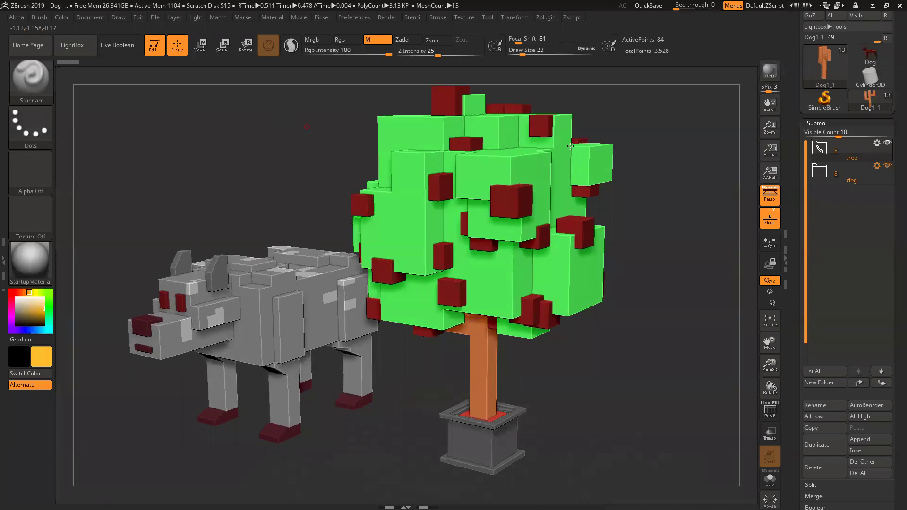
pyautogui.click(768, 75)
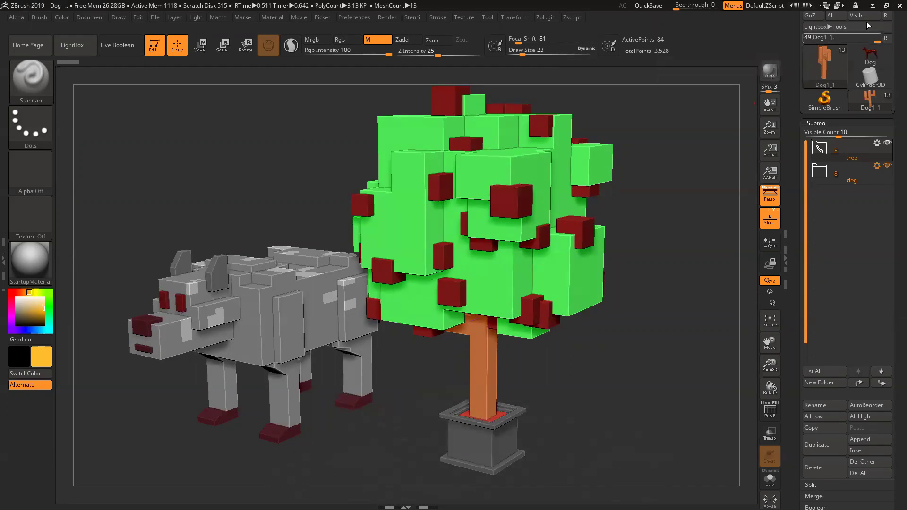
pyautogui.click(872, 6)
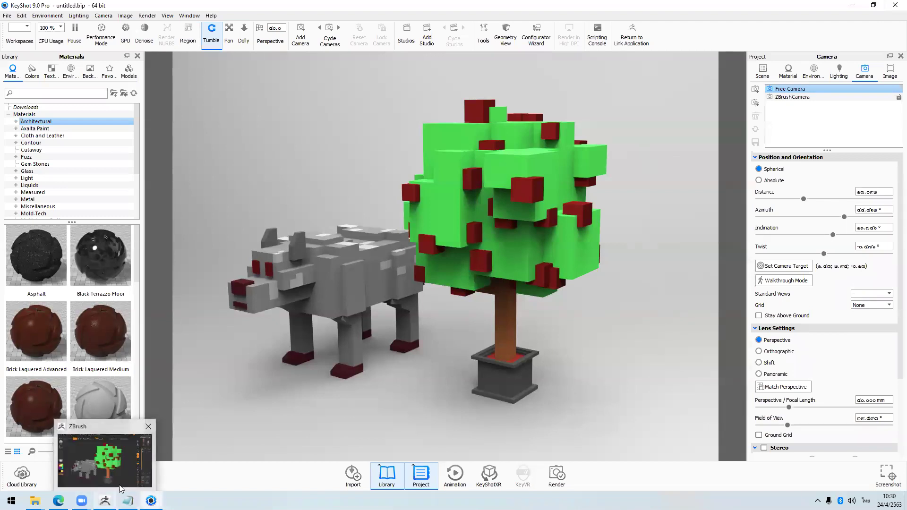
pyautogui.click(104, 499)
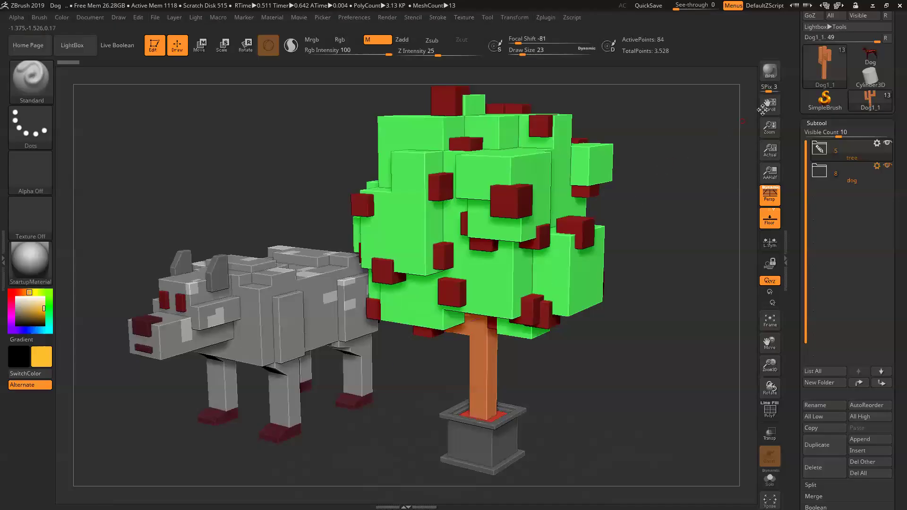
# Step: Resend the scene through the ZBrush to KeyShot Bridge and tumble the KeyShot camera
pyautogui.click(770, 75)
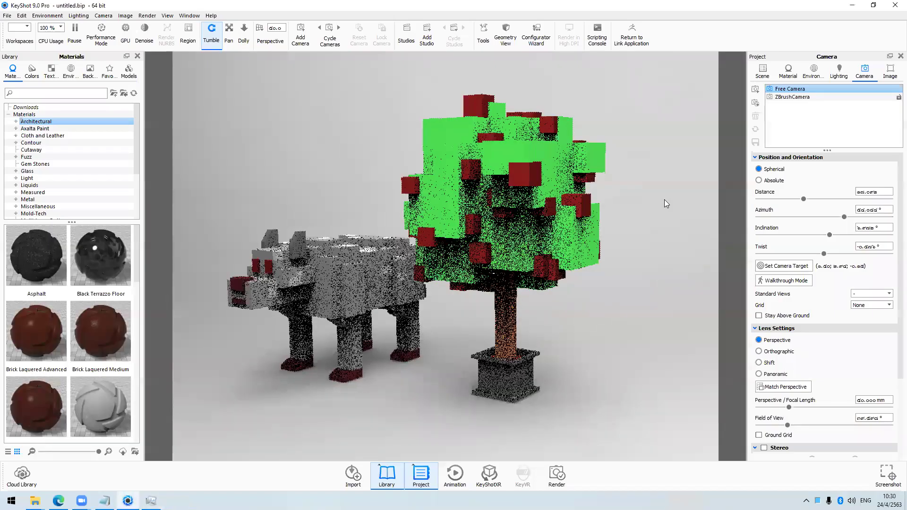
pyautogui.moveTo(666, 204); pyautogui.dragTo(691, 185)
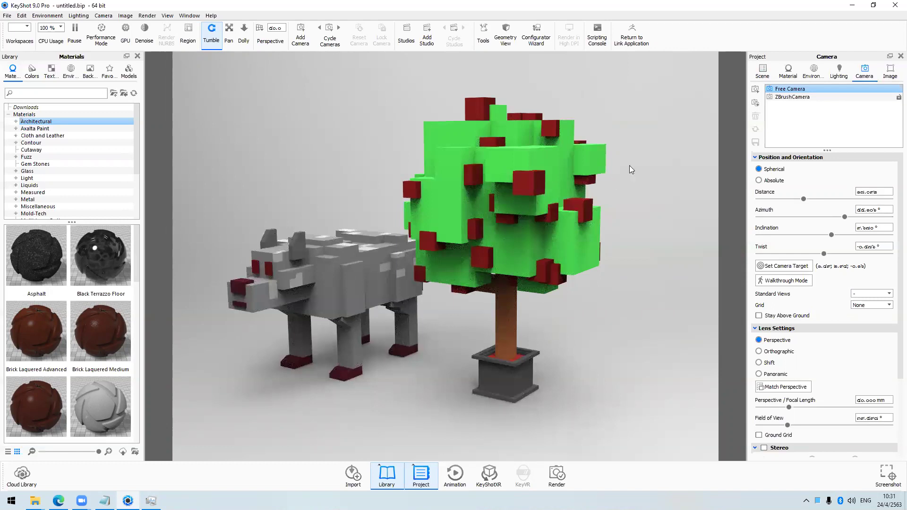
# Step: Dismiss the Save Changes prompt without saving and pause KeyShot's real-time render
pyautogui.moveTo(633, 174); pyautogui.dragTo(631, 170)
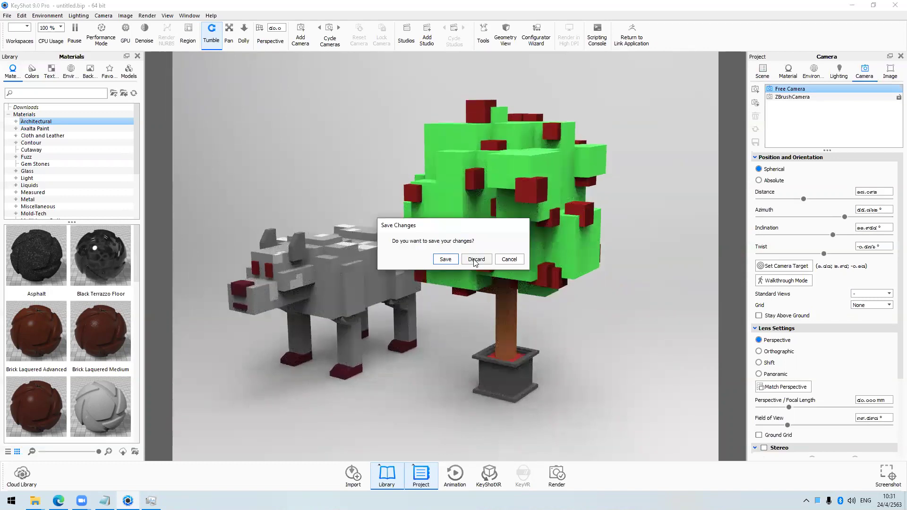
pyautogui.press('Tab')
pyautogui.press('Escape')
pyautogui.click(141, 17)
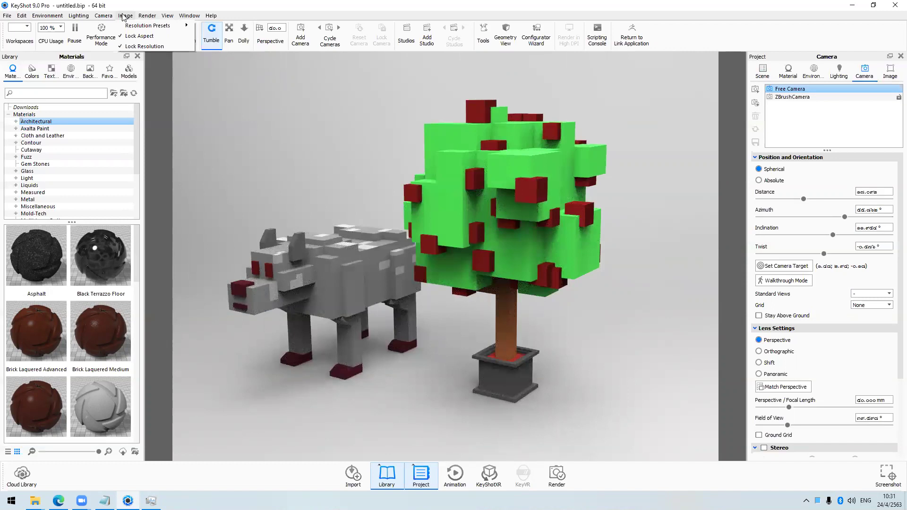
pyautogui.click(154, 26)
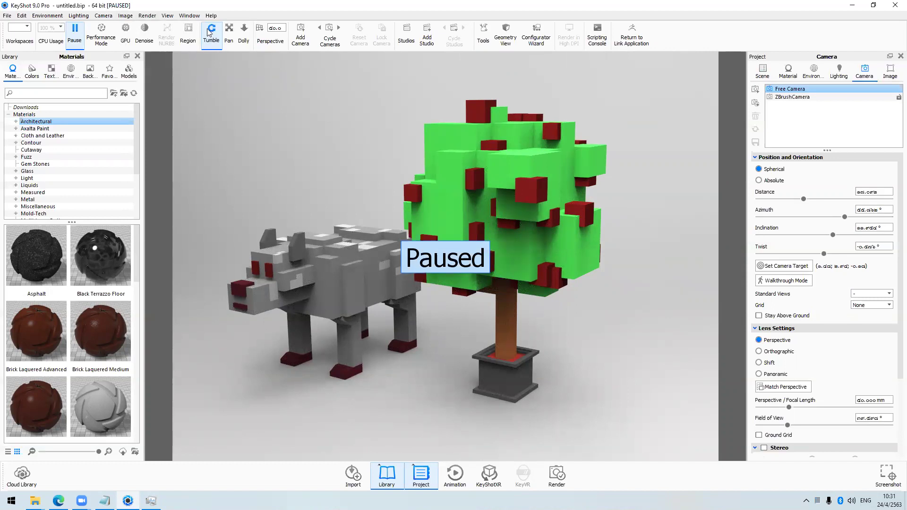
pyautogui.click(147, 18)
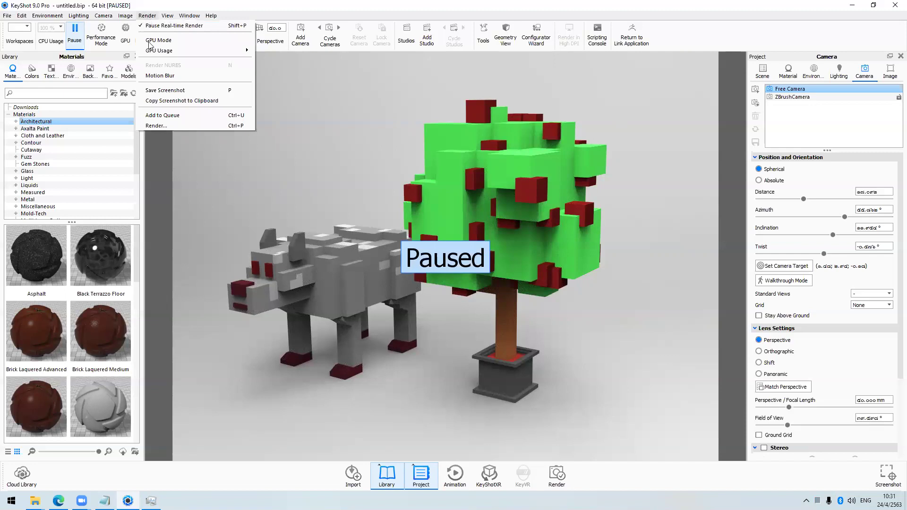
# Step: Resume real-time rendering with Shift+P and tumble the camera slightly around the dog and tree
pyautogui.hotkey('shift', 'p')
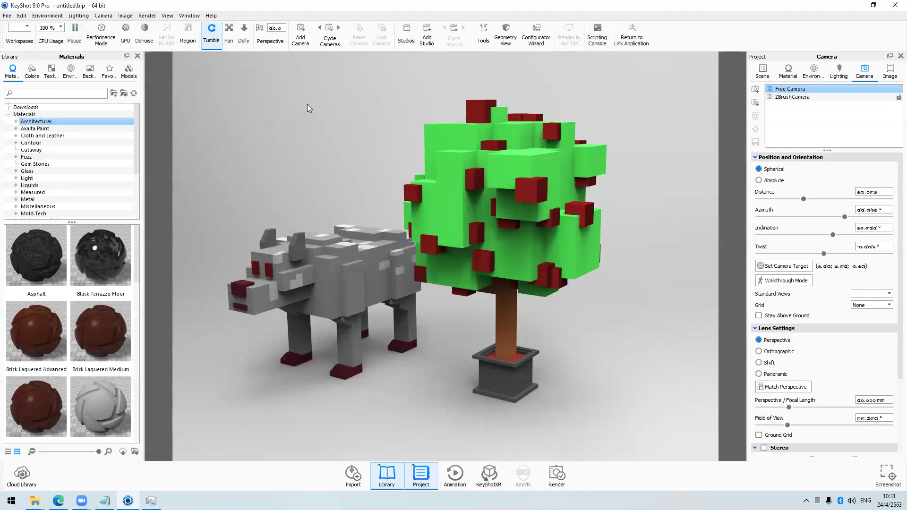
pyautogui.moveTo(340, 140)
pyautogui.mouseDown()
pyautogui.moveTo(386, 143)
pyautogui.moveTo(513, 283)
pyautogui.mouseUp()
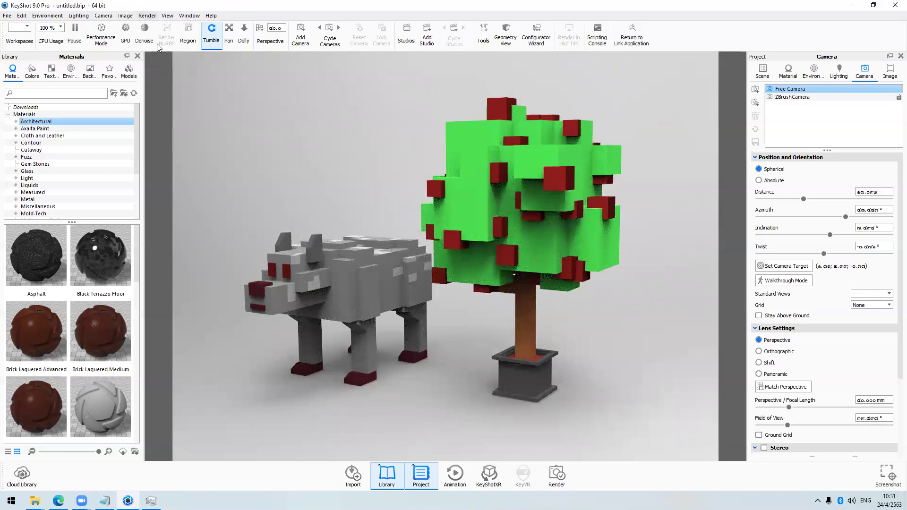
pyautogui.click(147, 15)
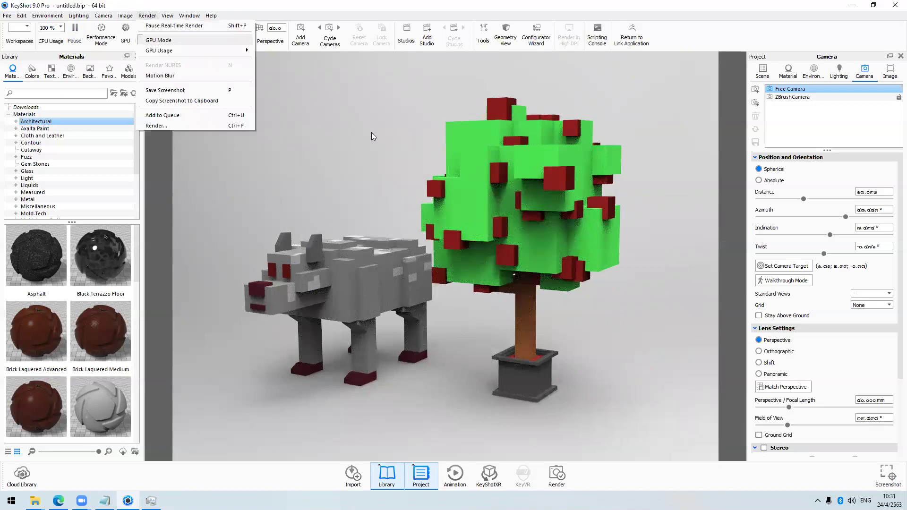
pyautogui.click(730, 256)
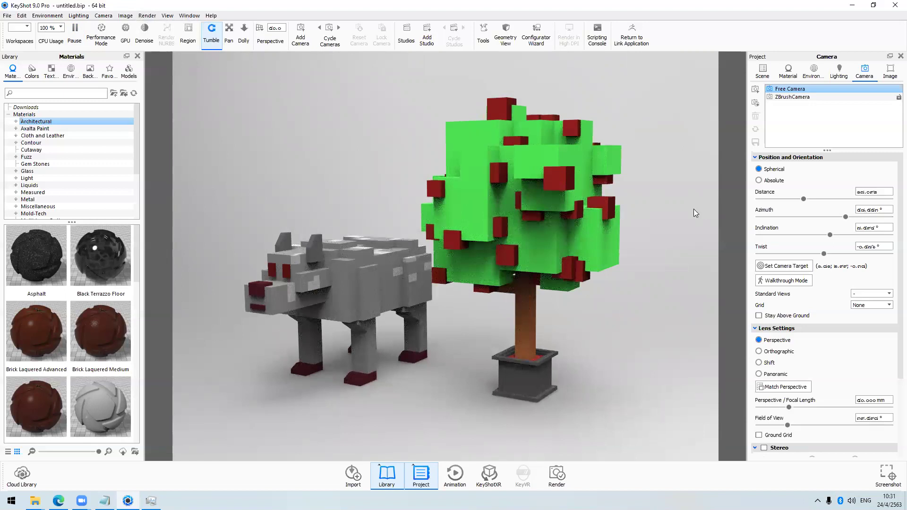
pyautogui.moveTo(681, 202); pyautogui.dragTo(670, 222)
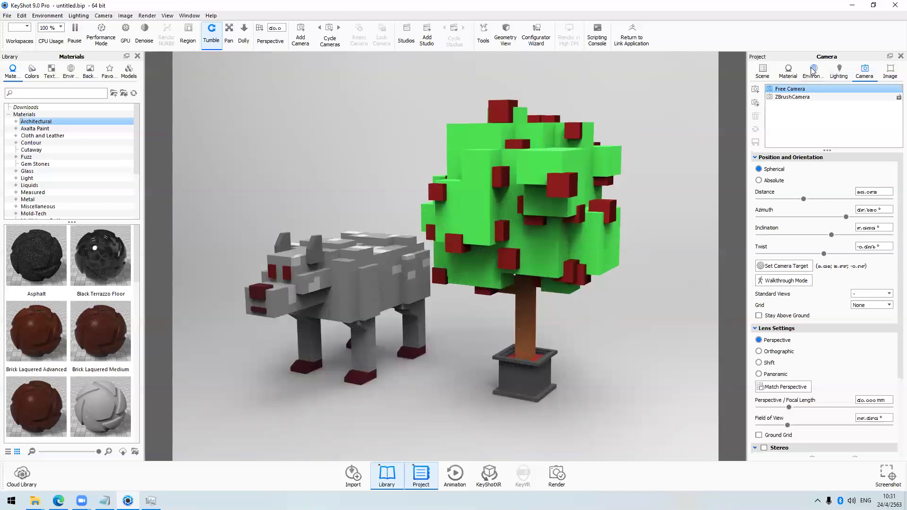
# Step: Preview Performance Mode lighting, return to the Basic lighting preset, then minimize KeyShot
pyautogui.click(833, 72)
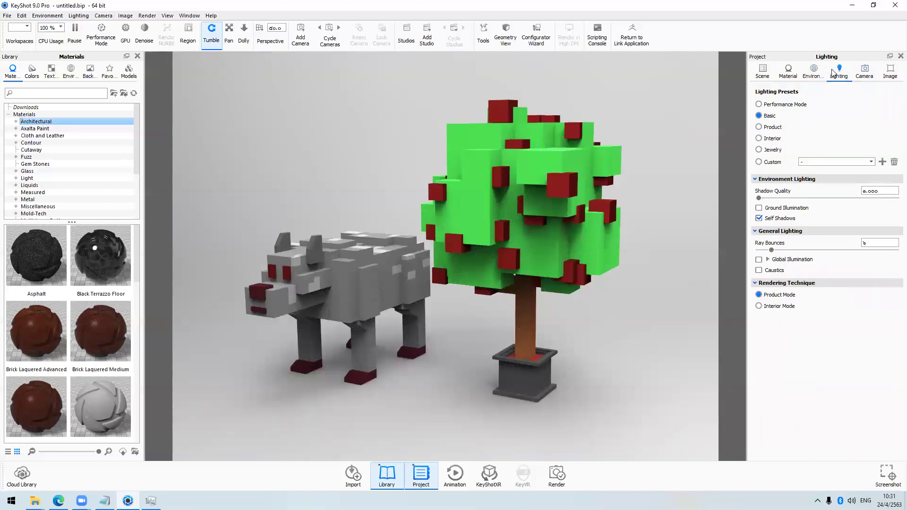
pyautogui.click(759, 105)
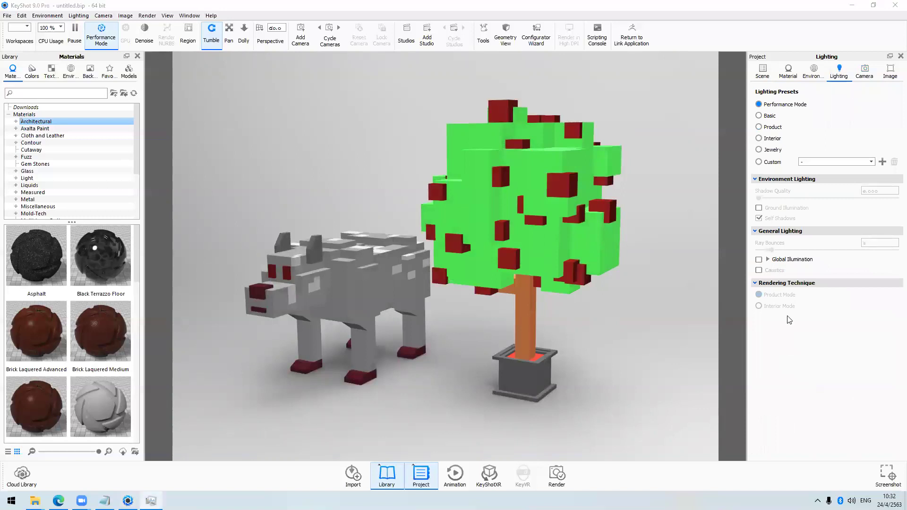
pyautogui.moveTo(705, 266); pyautogui.dragTo(656, 295)
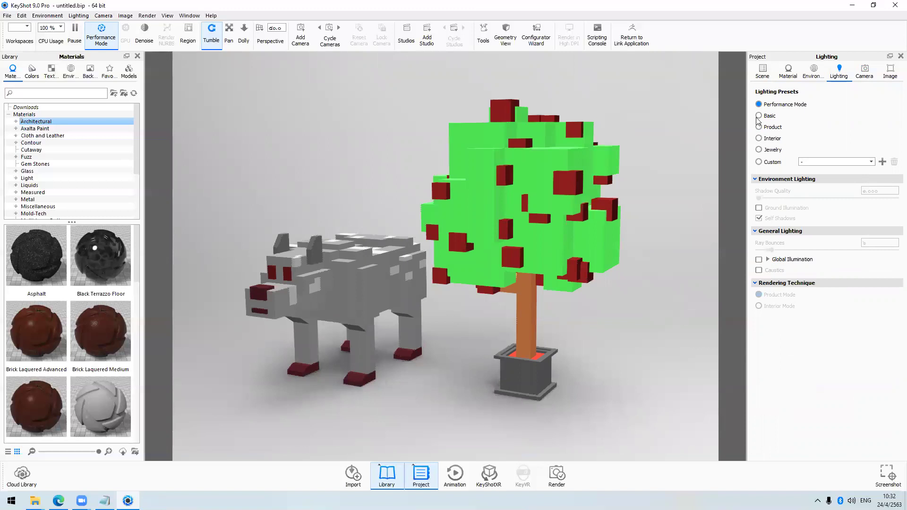
pyautogui.hotkey('alt', 'p')
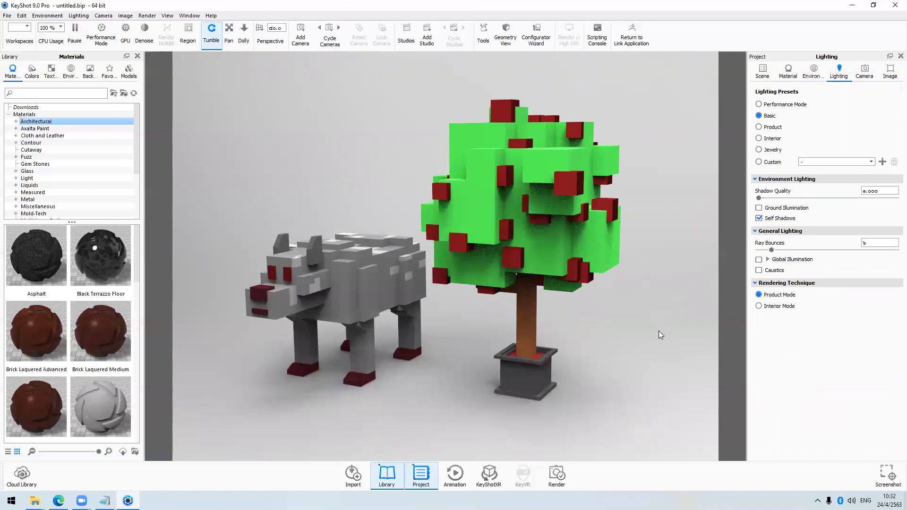
pyautogui.moveTo(658, 331); pyautogui.dragTo(627, 254)
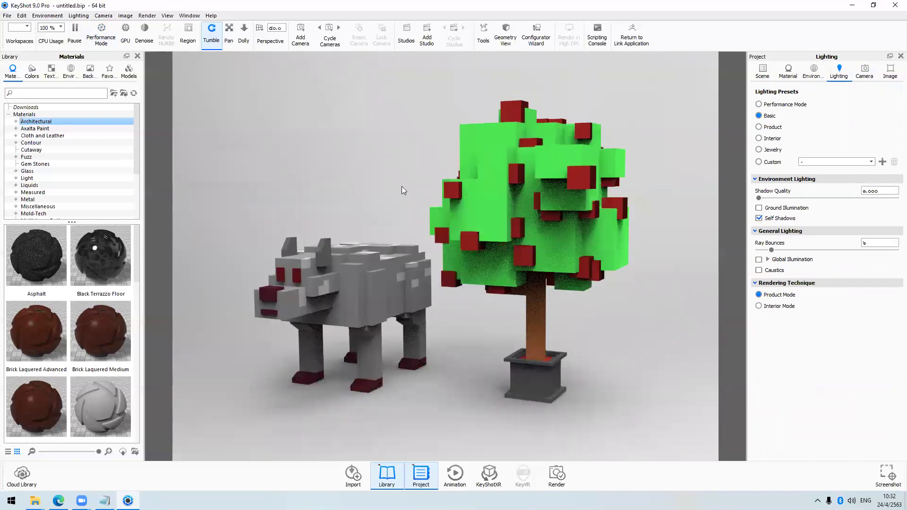
pyautogui.click(852, 4)
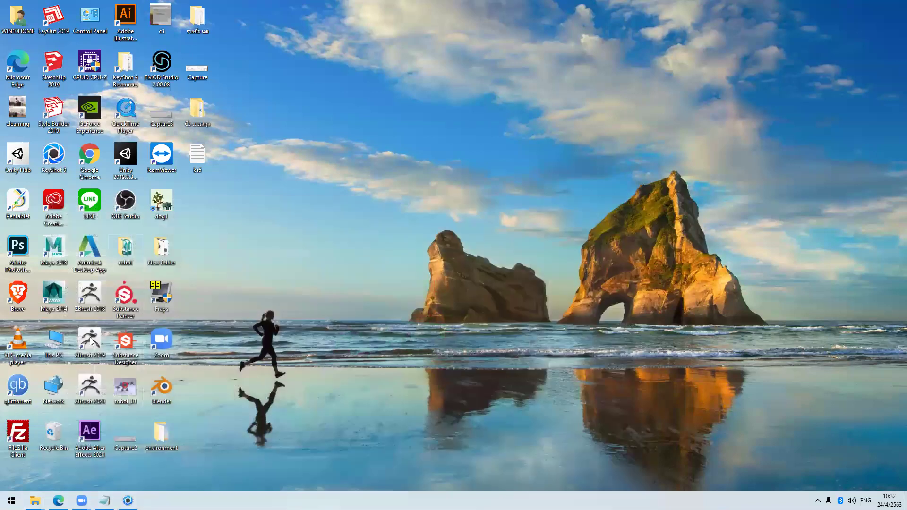
# Step: Relaunch ZBrush 2019, dismiss the abnormal-termination note and cancel the LightBox file load
pyautogui.doubleClick(90, 340)
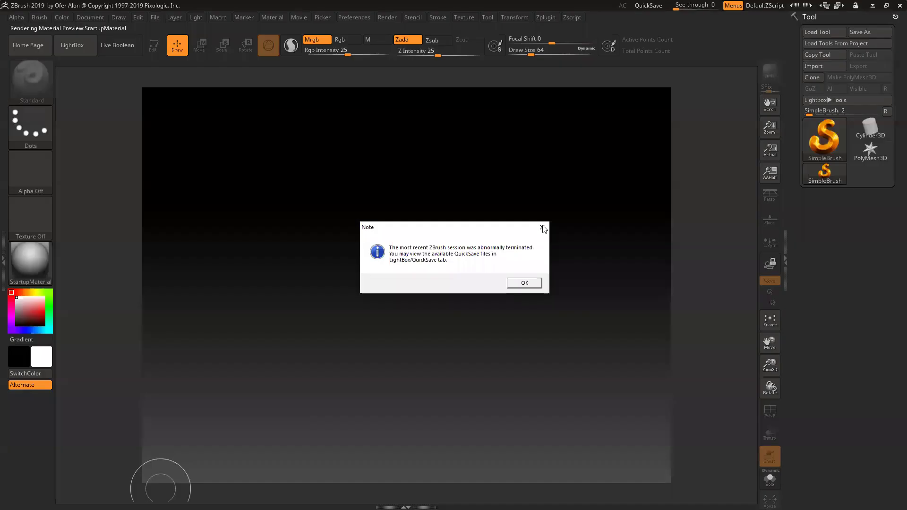
pyautogui.click(542, 227)
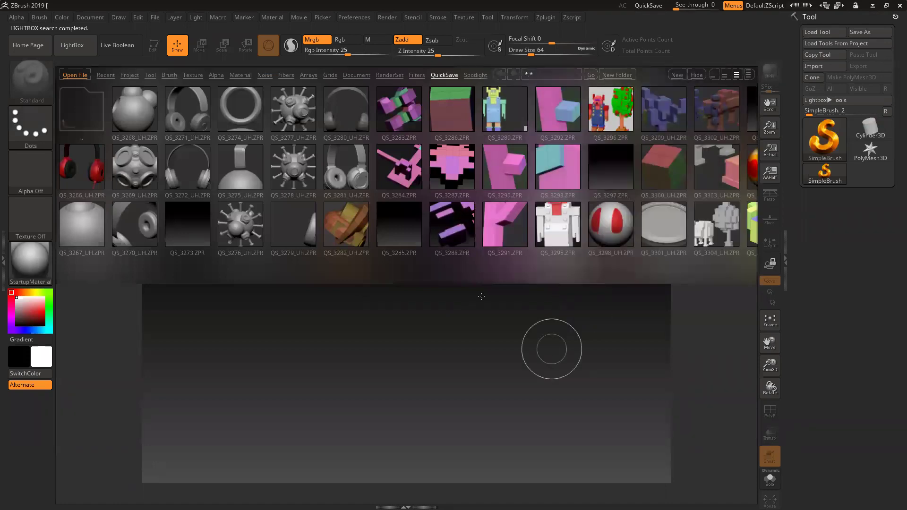
pyautogui.click(73, 75)
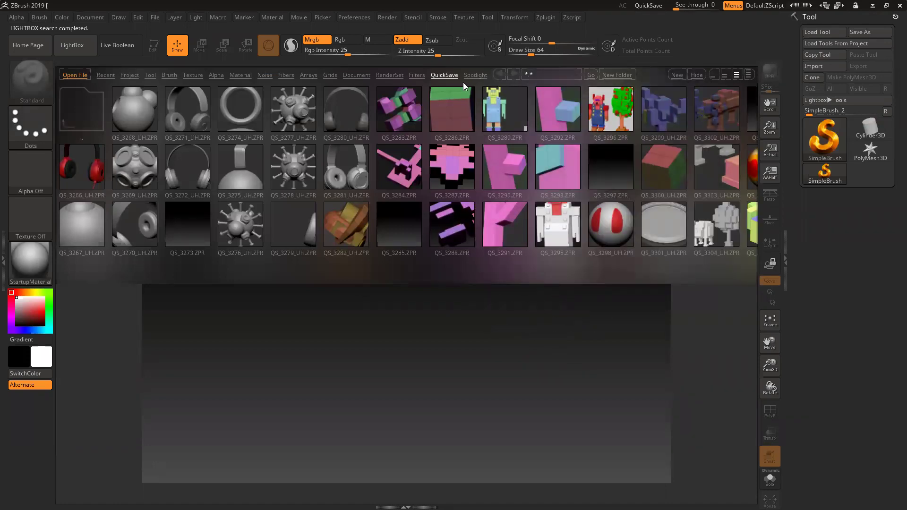
pyautogui.press('Escape')
pyautogui.click(73, 47)
# Step: Minimize ZBrush so the KeyShot render is visible again
pyautogui.click(874, 6)
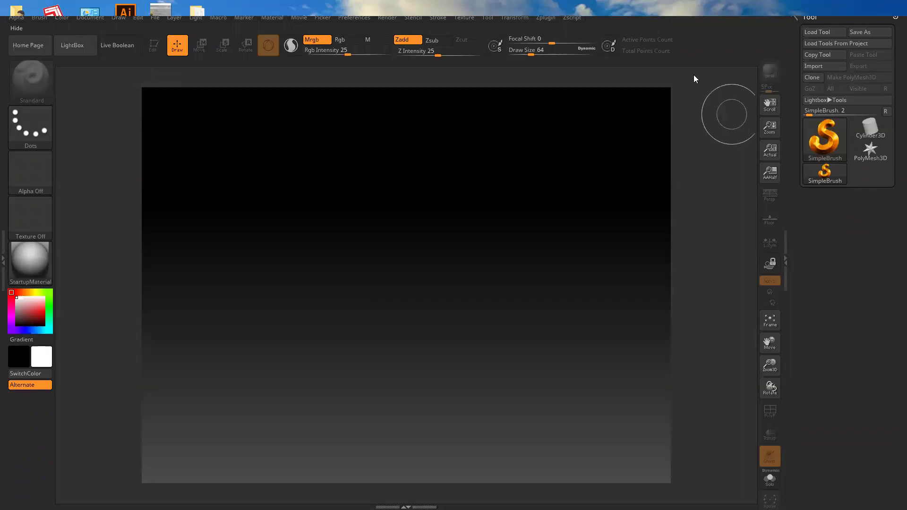
pyautogui.click(879, 6)
pyautogui.click(641, 75)
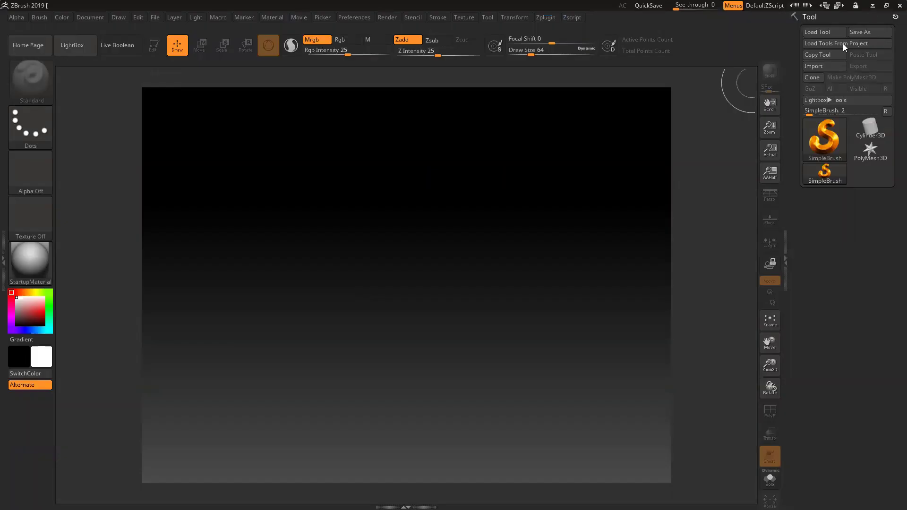
pyautogui.click(872, 7)
pyautogui.moveTo(128, 500)
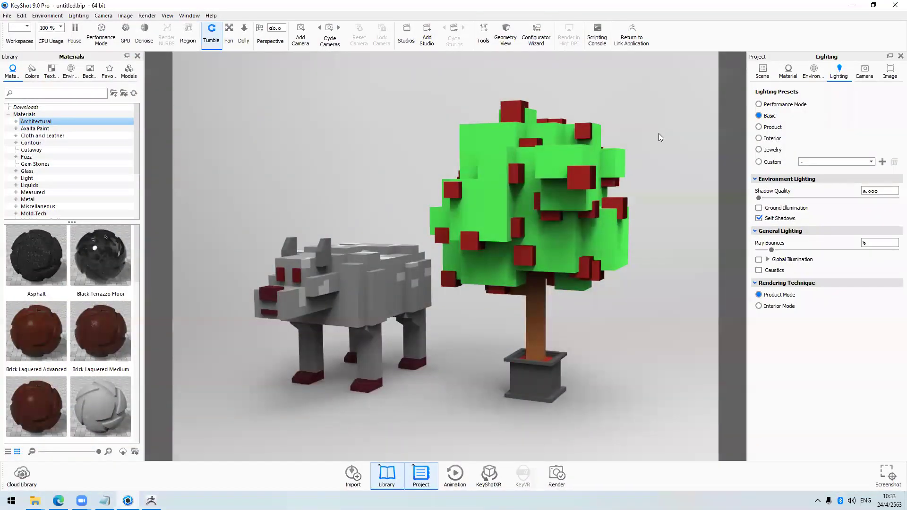
# Step: Tumble the view slightly and check the render options' external renderer settings
pyautogui.moveTo(658, 133); pyautogui.dragTo(663, 131)
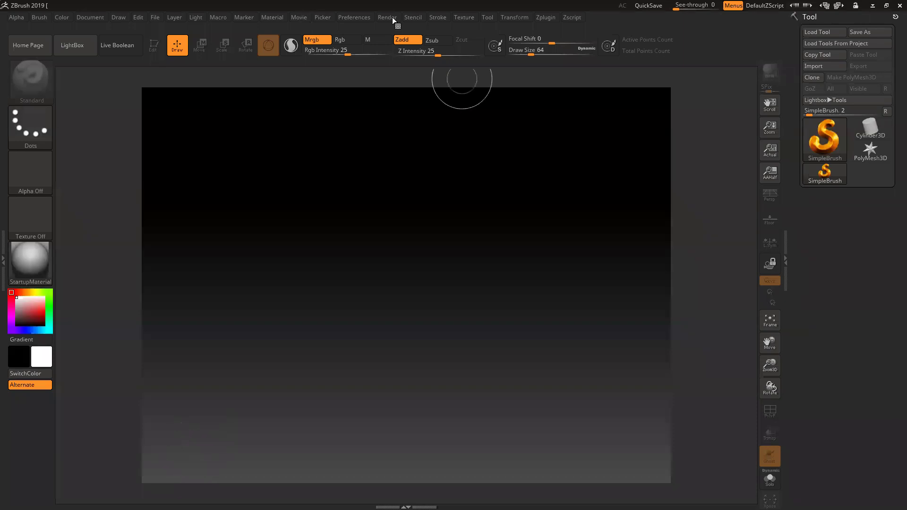
pyautogui.click(391, 18)
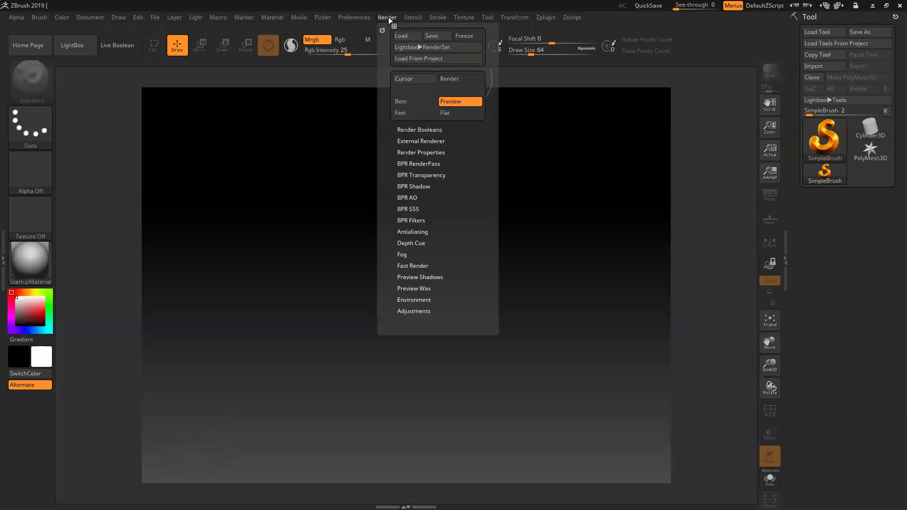
pyautogui.click(406, 142)
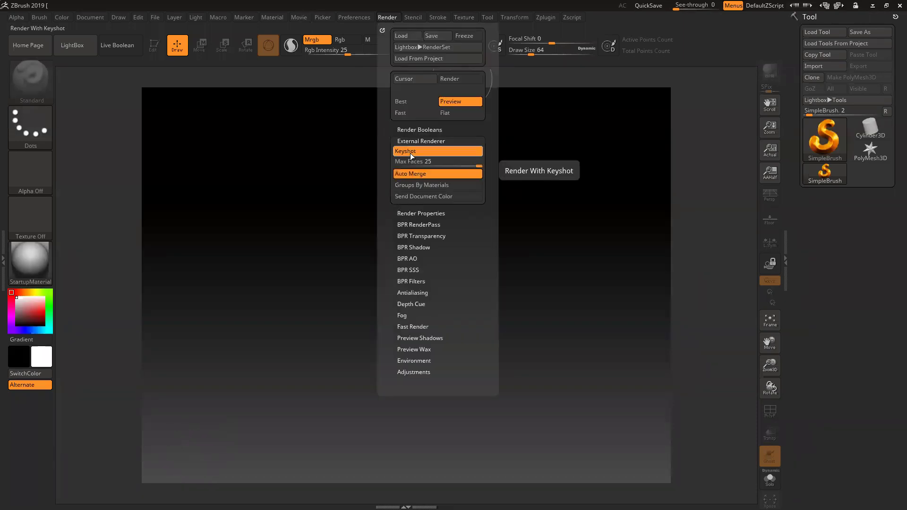
pyautogui.click(387, 18)
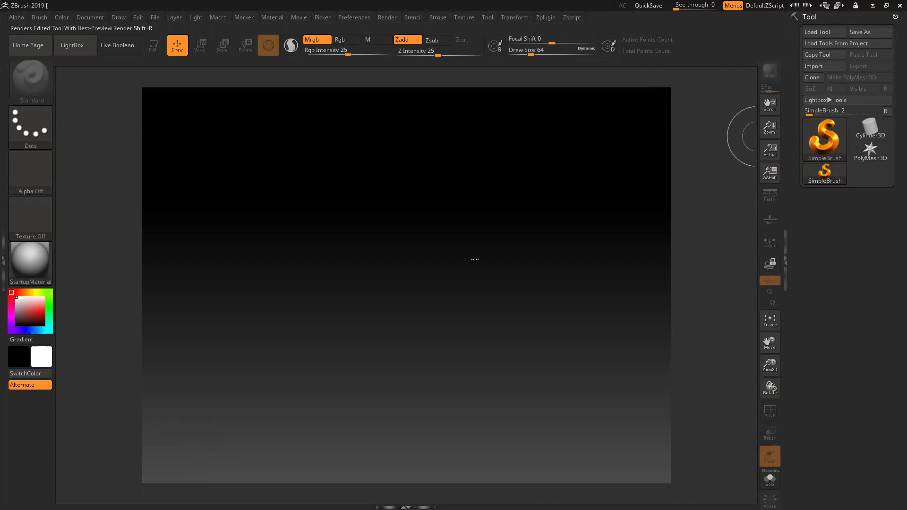
# Step: Draw an editable Cylinder3D, tilt it to show its top, and run a BPR render
pyautogui.moveTo(425, 253); pyautogui.dragTo(486, 162)
pyautogui.press('t')
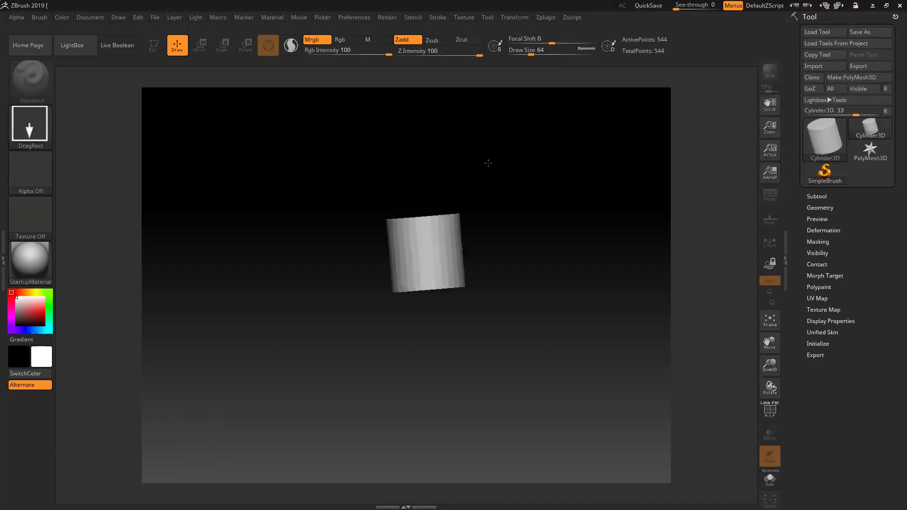
pyautogui.press('t')
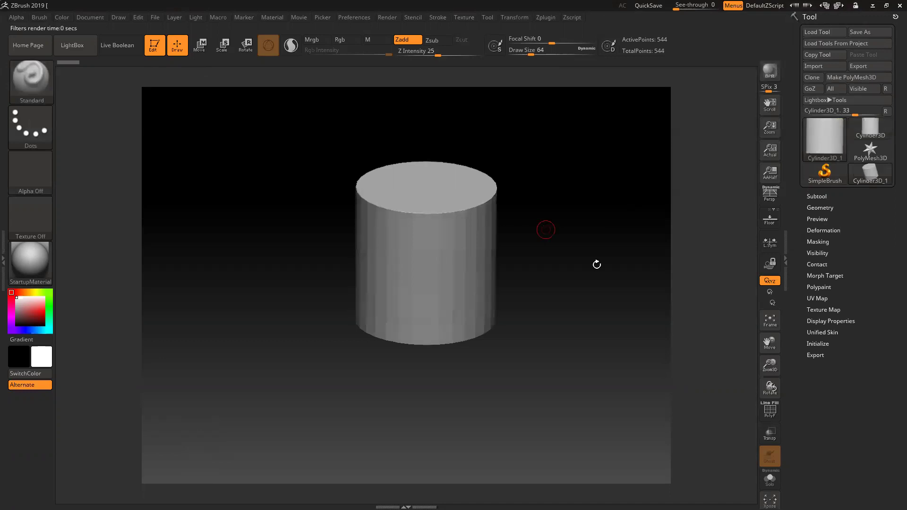
pyautogui.moveTo(769, 386); pyautogui.dragTo(754, 91)
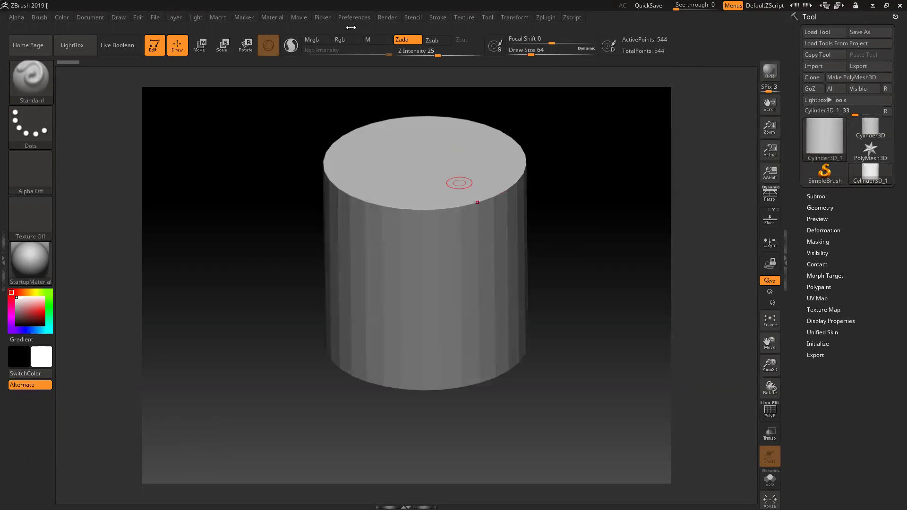
pyautogui.click(387, 17)
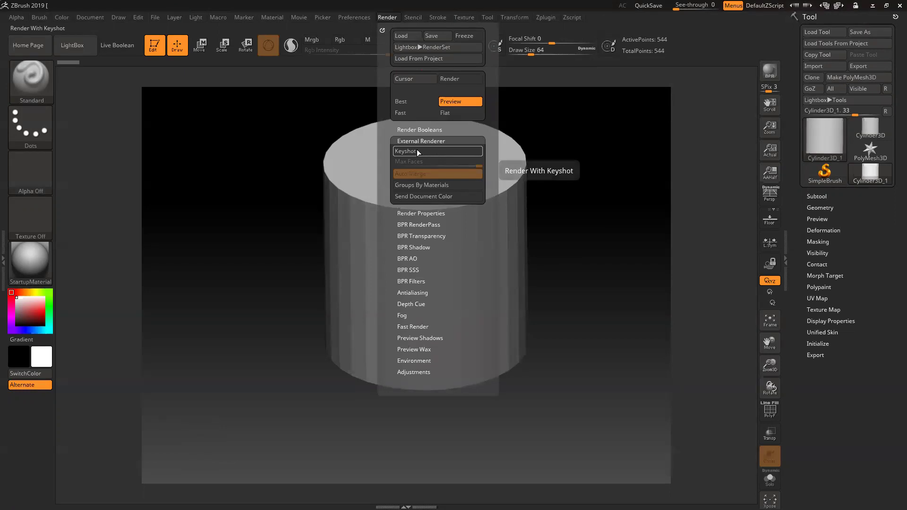
pyautogui.click(775, 73)
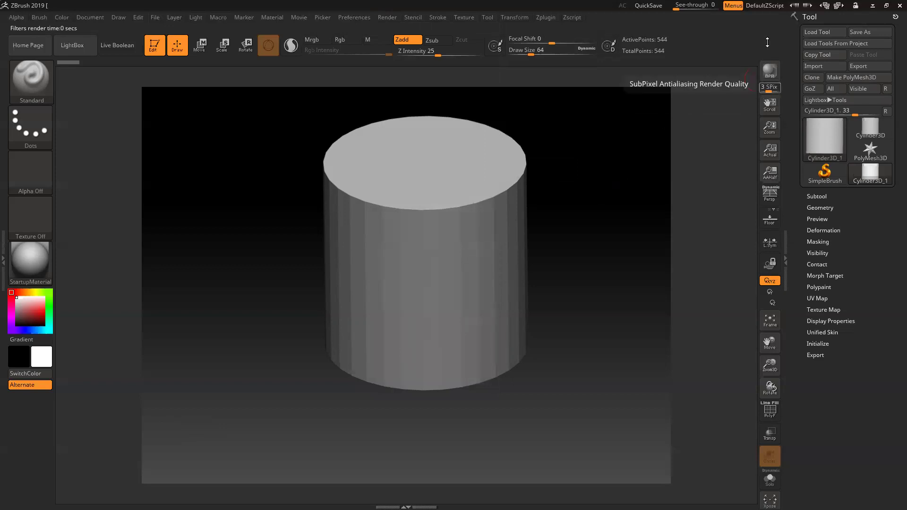
# Step: Set the document background Range to 0 with a flat light grey Back colour
pyautogui.click(90, 17)
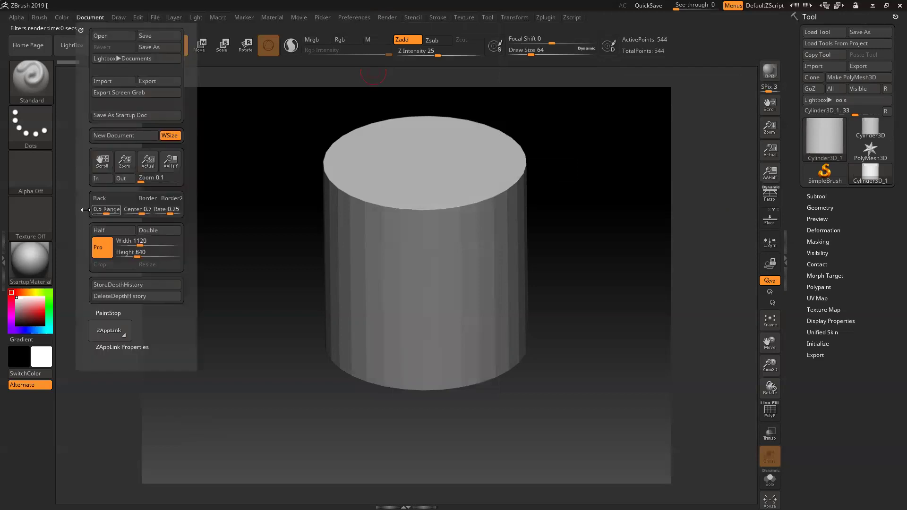
pyautogui.click(85, 209)
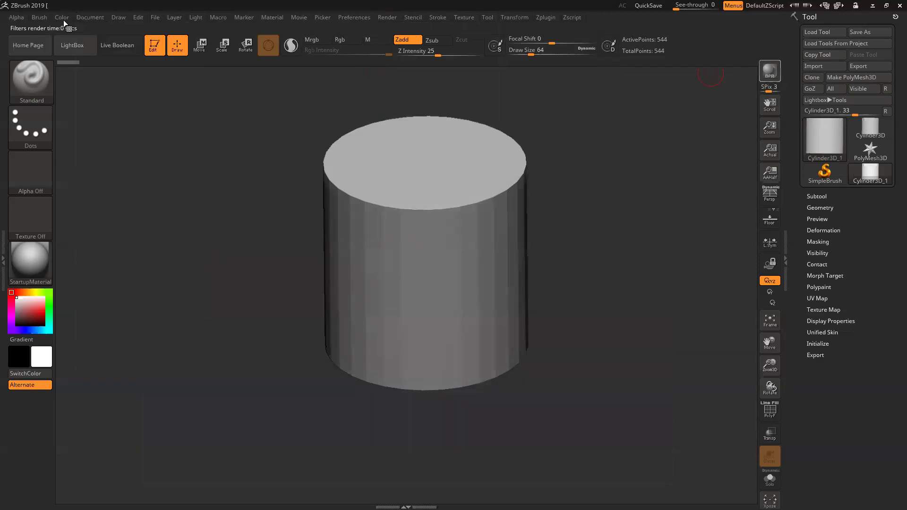
pyautogui.click(90, 17)
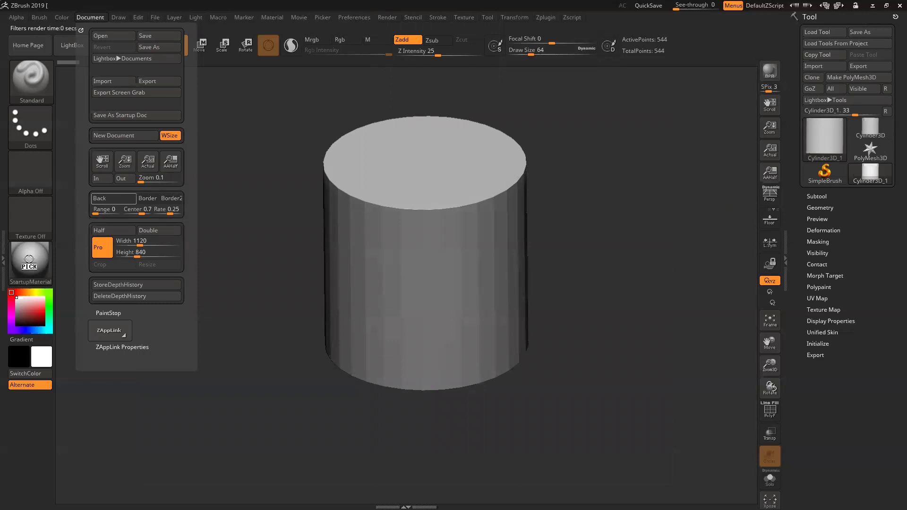
pyautogui.moveTo(29, 260); pyautogui.dragTo(29, 260)
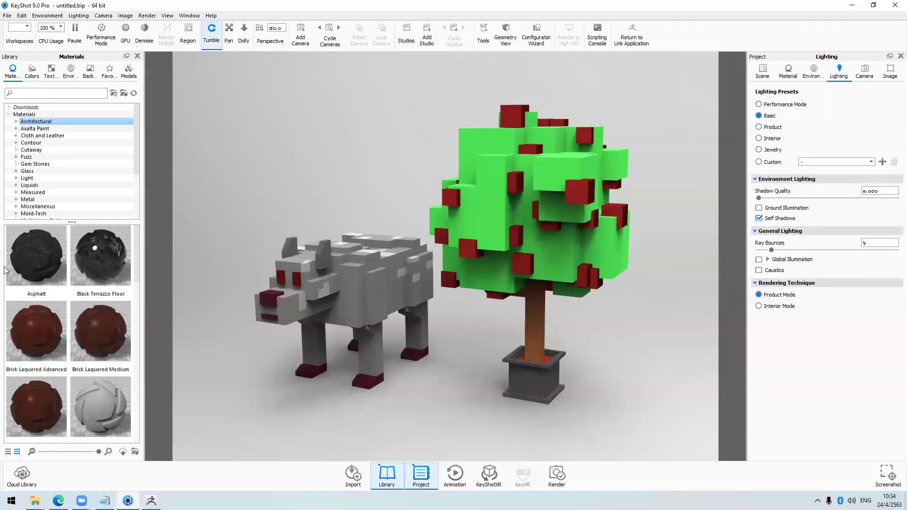
# Step: Zoom and pan the viewport so the dog and tree shift right
pyautogui.moveTo(362, 169)
pyautogui.mouseDown()
pyautogui.moveTo(399, 165)
pyautogui.moveTo(375, 169)
pyautogui.mouseUp()
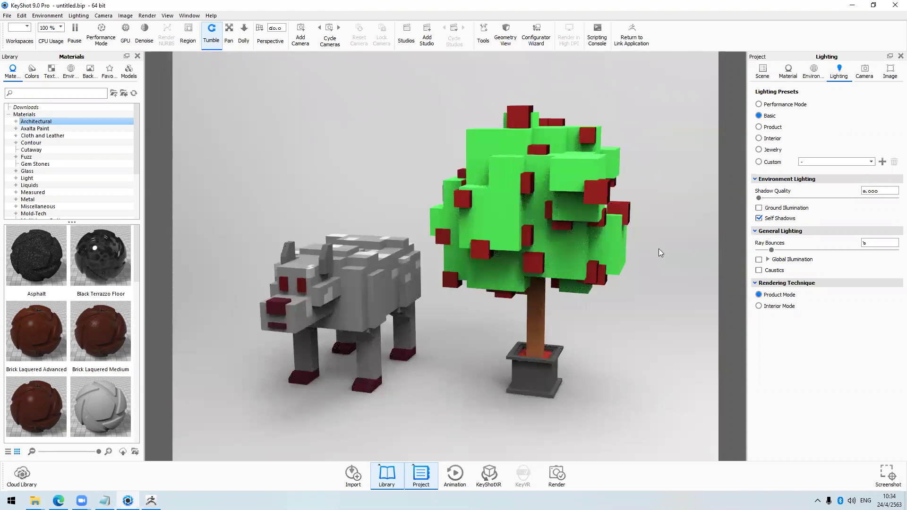
pyautogui.scroll(-2, 661, 248)
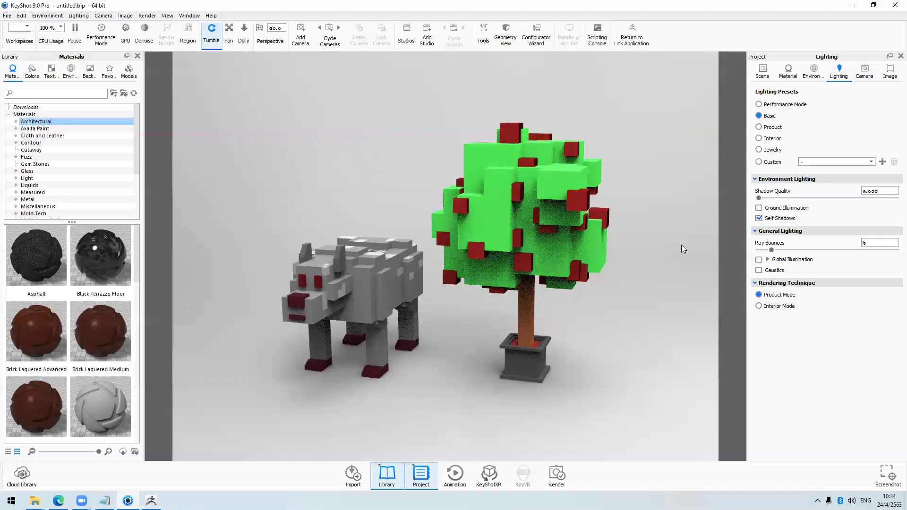
pyautogui.moveTo(681, 245); pyautogui.dragTo(603, 346)
pyautogui.scroll(3, 677, 253)
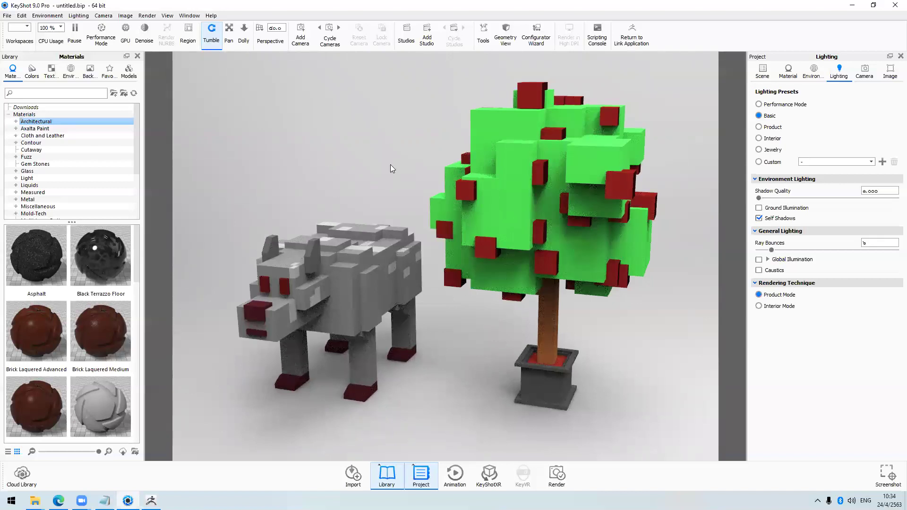
# Step: Orbit the camera around the dog and tree, briefly facing the dog head-on
pyautogui.moveTo(387, 158)
pyautogui.mouseDown()
pyautogui.moveTo(299, 162)
pyautogui.moveTo(600, 146)
pyautogui.mouseUp()
pyautogui.moveTo(534, 149)
pyautogui.mouseDown()
pyautogui.moveTo(364, 149)
pyautogui.moveTo(420, 142)
pyautogui.mouseUp()
pyautogui.moveTo(359, 139); pyautogui.dragTo(556, 139)
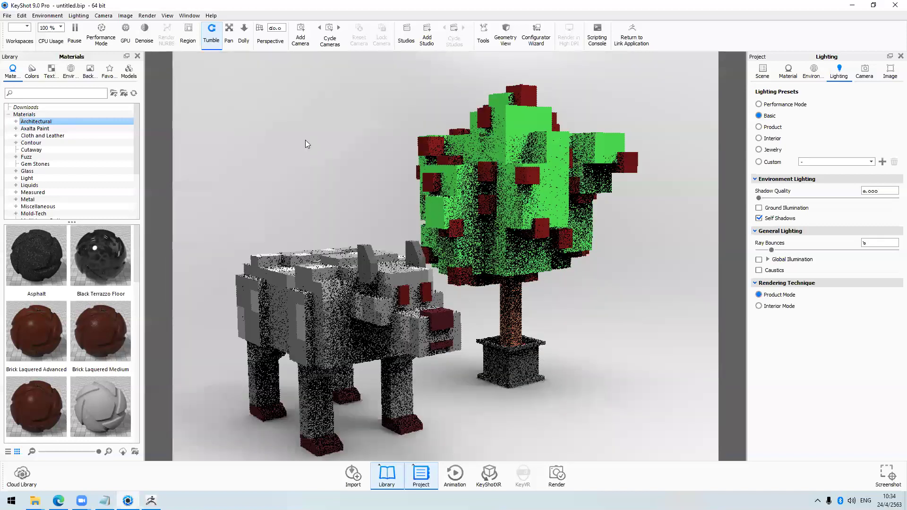
pyautogui.moveTo(305, 144); pyautogui.dragTo(416, 141)
pyautogui.moveTo(358, 142)
pyautogui.mouseDown()
pyautogui.moveTo(408, 143)
pyautogui.moveTo(207, 116)
pyautogui.mouseUp()
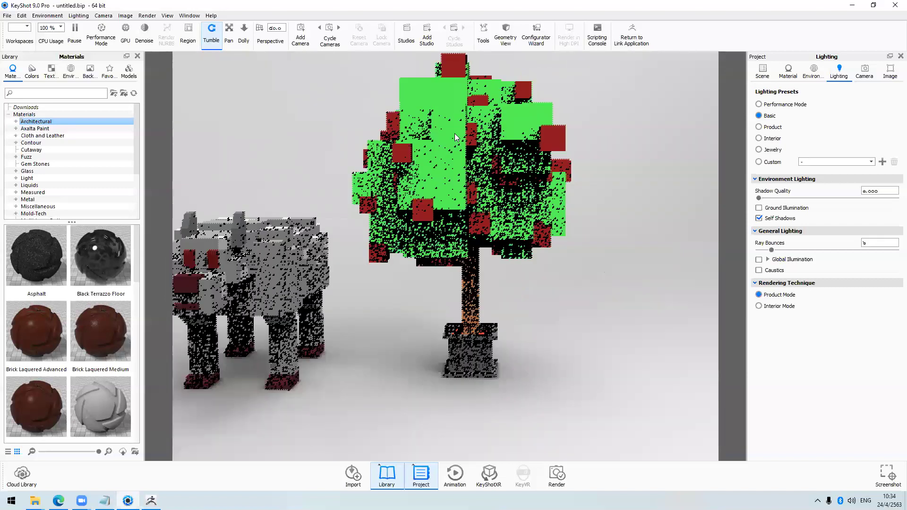
pyautogui.moveTo(455, 136); pyautogui.dragTo(497, 125)
pyautogui.moveTo(235, 86); pyautogui.dragTo(501, 138)
pyautogui.moveTo(668, 175)
pyautogui.mouseDown()
pyautogui.moveTo(622, 157)
pyautogui.moveTo(370, 113)
pyautogui.mouseUp()
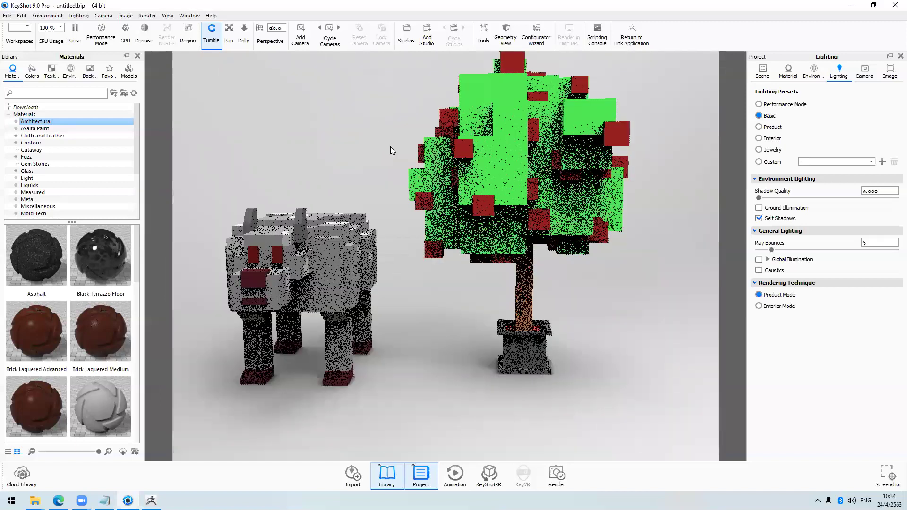
pyautogui.moveTo(390, 146); pyautogui.dragTo(453, 240)
pyautogui.moveTo(487, 308); pyautogui.dragTo(391, 301)
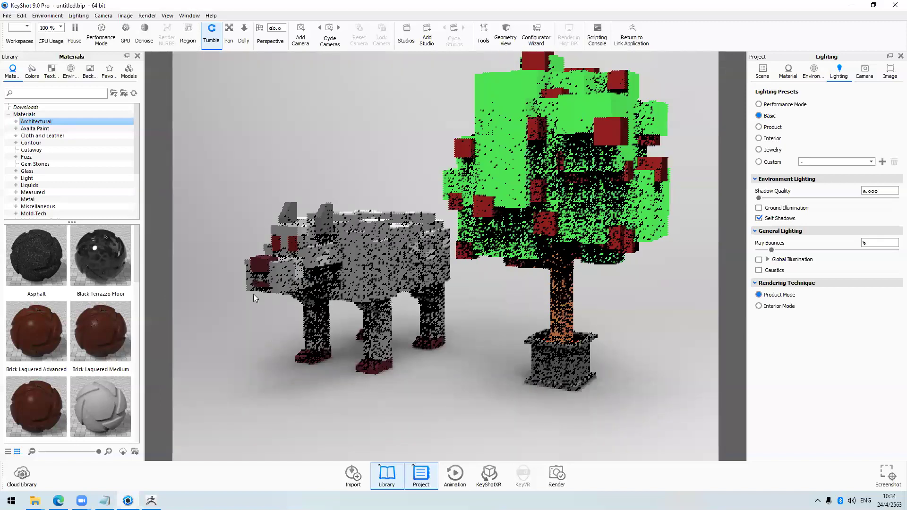
pyautogui.moveTo(253, 294); pyautogui.dragTo(491, 290)
pyautogui.moveTo(646, 280); pyautogui.dragTo(409, 302)
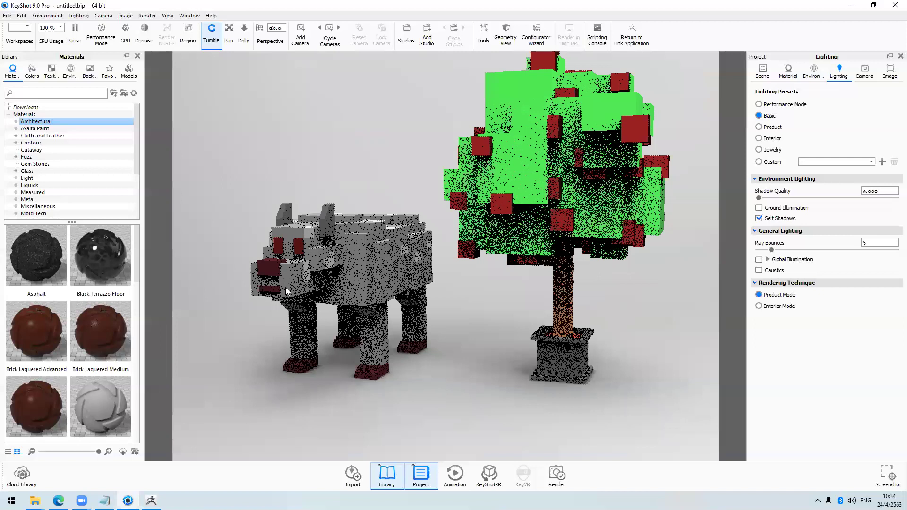
pyautogui.moveTo(285, 287); pyautogui.dragTo(492, 290)
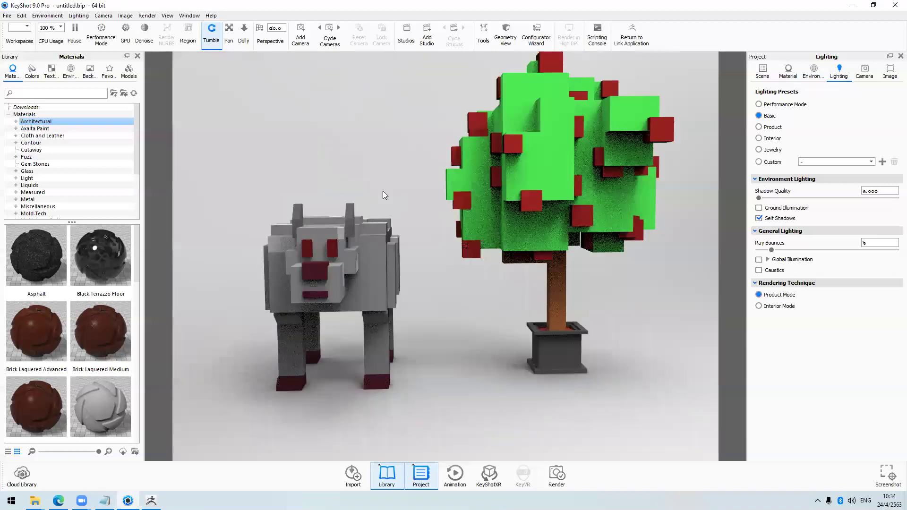
pyautogui.moveTo(399, 154)
pyautogui.mouseDown()
pyautogui.moveTo(383, 148)
pyautogui.moveTo(359, 161)
pyautogui.mouseUp()
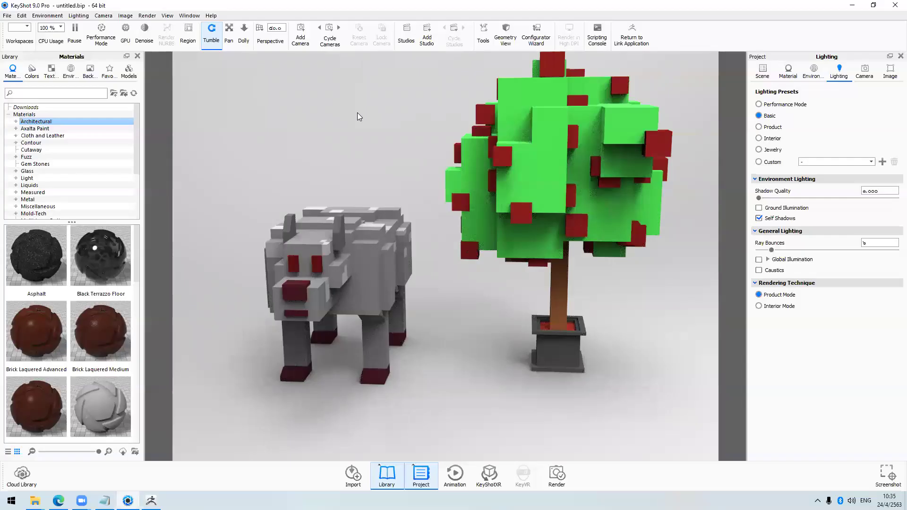
pyautogui.moveTo(348, 140); pyautogui.dragTo(360, 138)
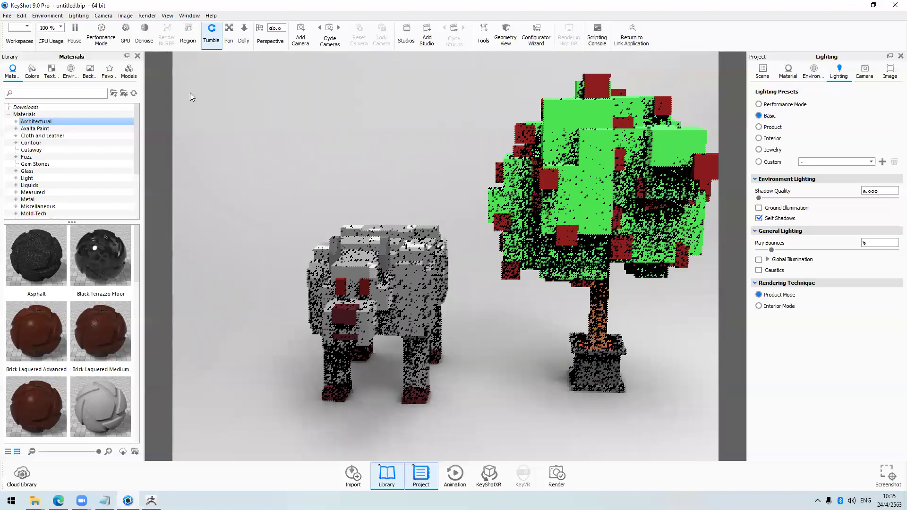
pyautogui.moveTo(190, 94); pyautogui.dragTo(264, 123)
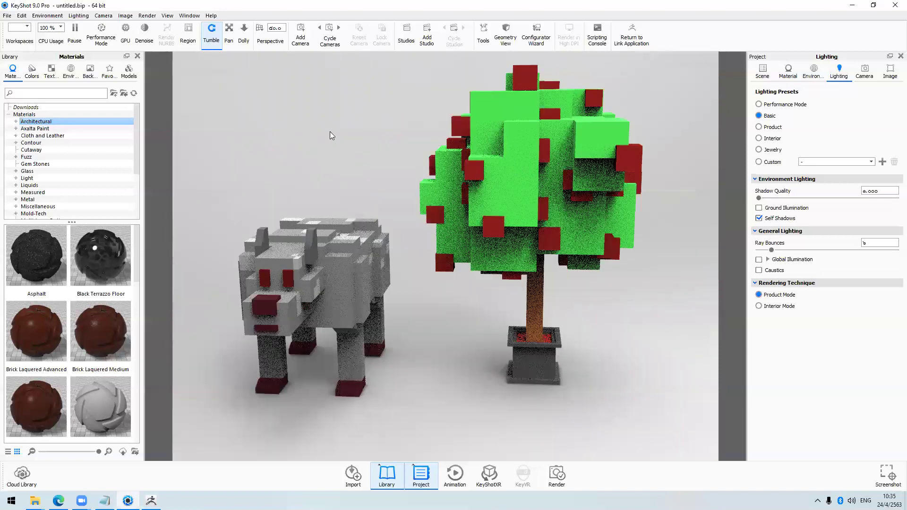
pyautogui.moveTo(329, 132); pyautogui.dragTo(314, 128)
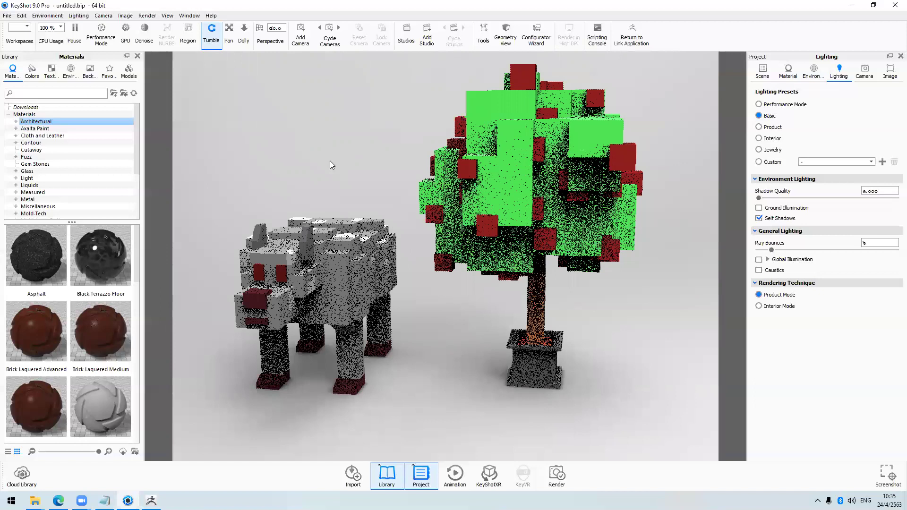
# Step: Adjust zoom, dismiss a context menu, and tumble to refine the perspective
pyautogui.scroll(2, 329, 160)
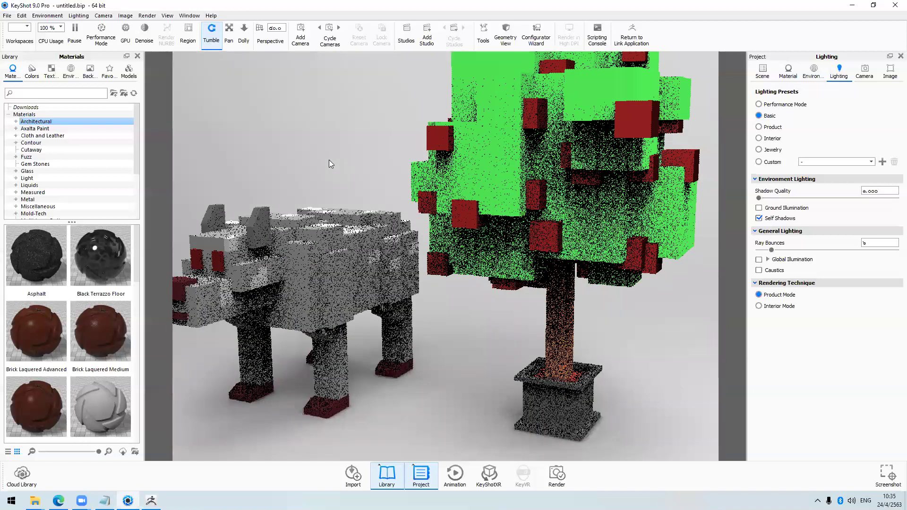
pyautogui.scroll(-3, 329, 161)
pyautogui.scroll(2, 329, 160)
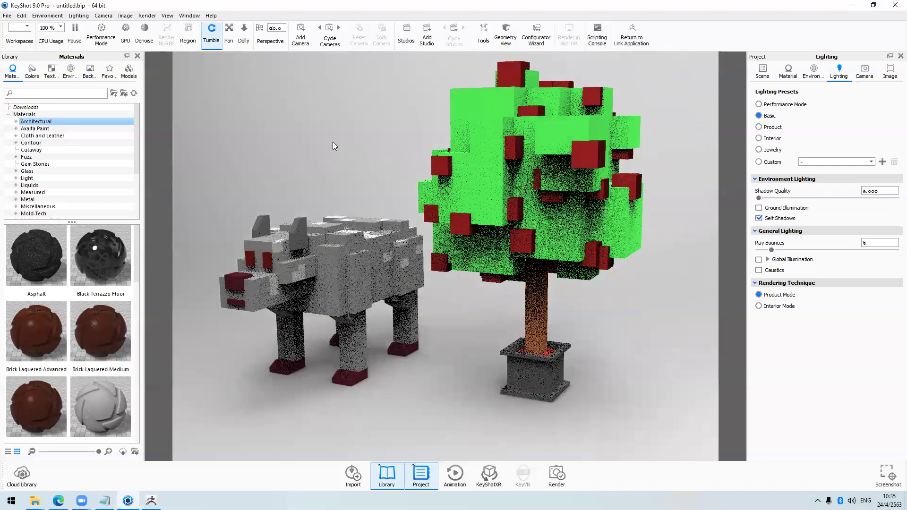
pyautogui.moveTo(332, 142); pyautogui.dragTo(331, 143)
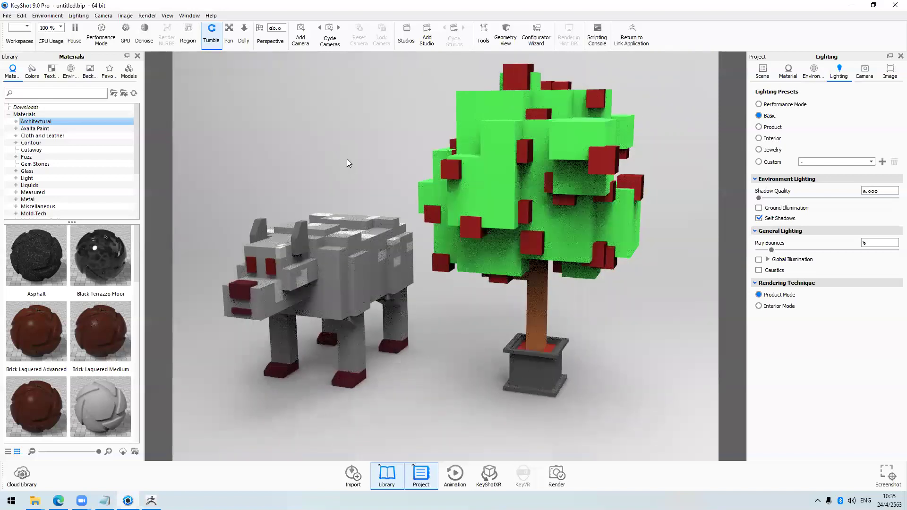
pyautogui.rightClick(347, 159)
pyautogui.click(241, 70)
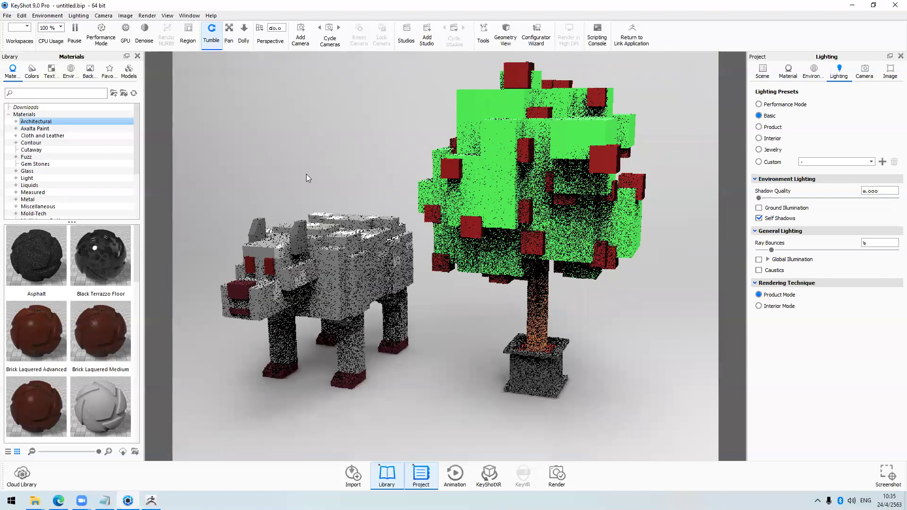
pyautogui.moveTo(304, 146)
pyautogui.mouseDown()
pyautogui.moveTo(271, 82)
pyautogui.moveTo(351, 235)
pyautogui.mouseUp()
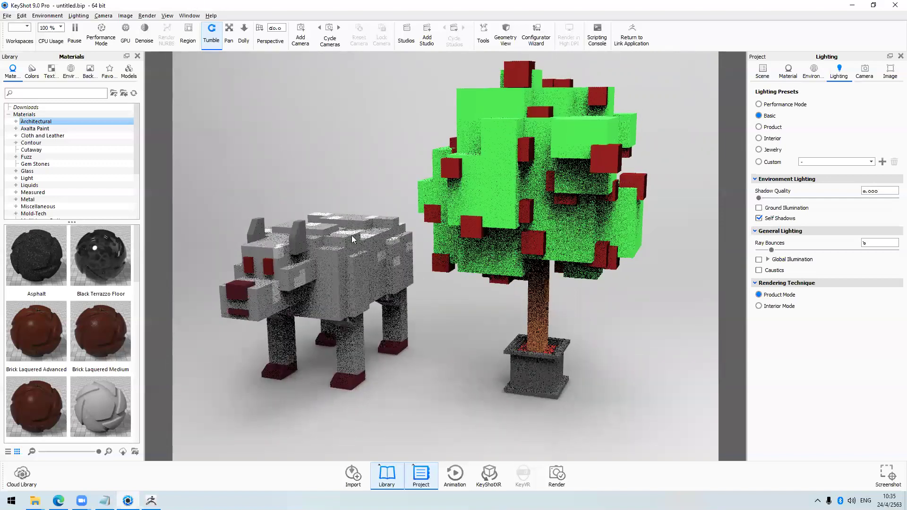
pyautogui.scroll(-3, 391, 303)
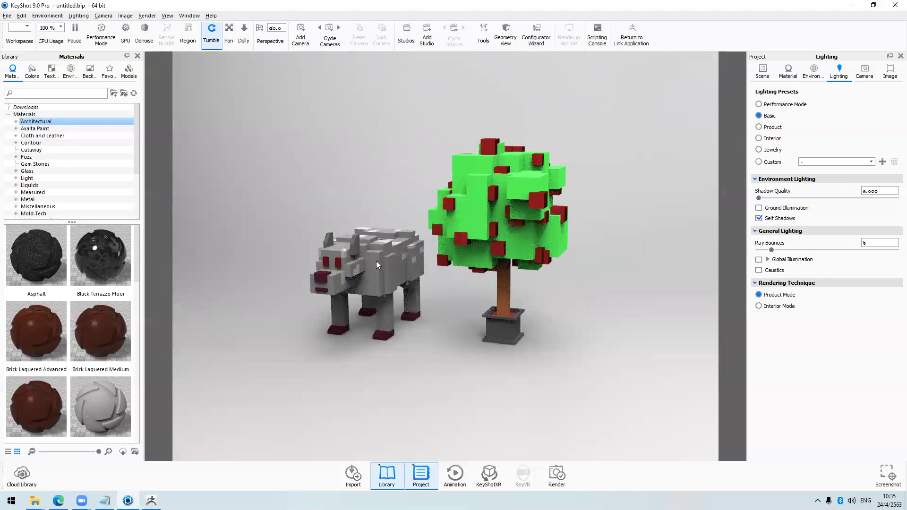
pyautogui.scroll(3, 252, 55)
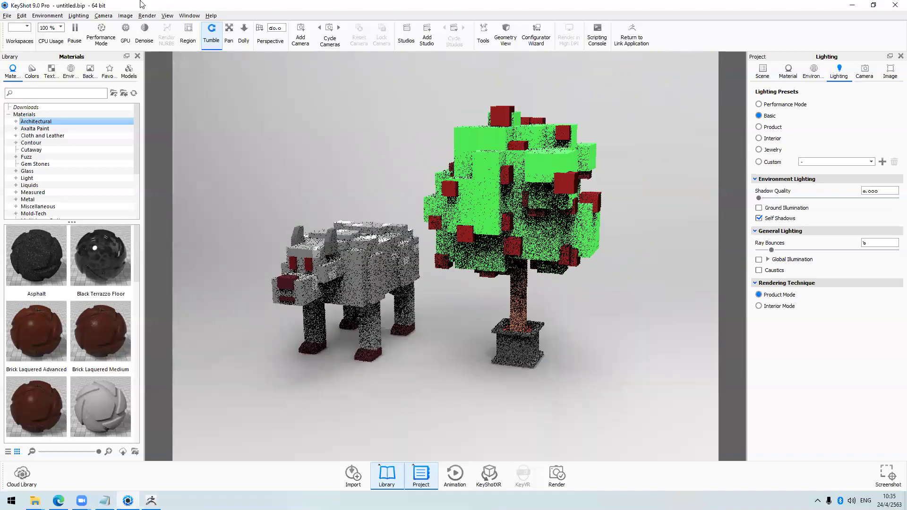
pyautogui.scroll(-1, 183, 77)
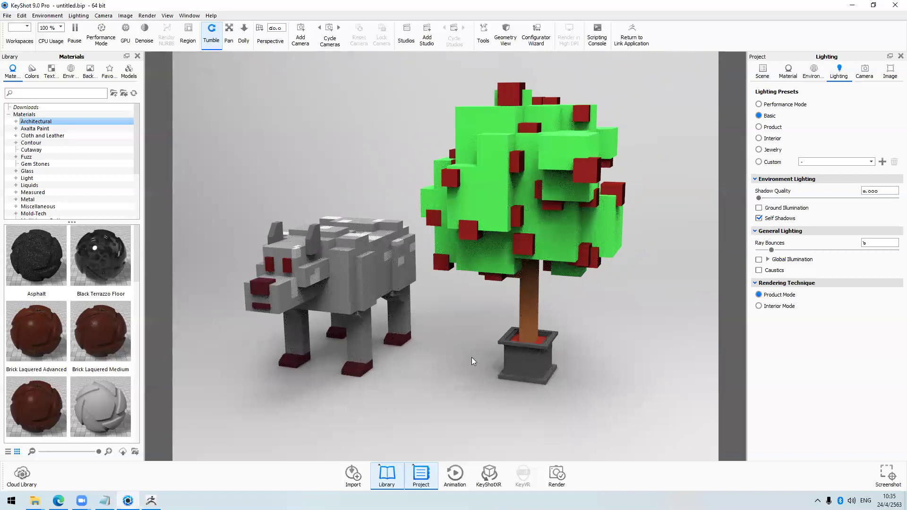
pyautogui.moveTo(472, 360); pyautogui.dragTo(458, 328)
pyautogui.moveTo(429, 292)
pyautogui.mouseDown()
pyautogui.moveTo(465, 368)
pyautogui.moveTo(461, 334)
pyautogui.mouseUp()
pyautogui.moveTo(468, 370)
pyautogui.mouseDown()
pyautogui.moveTo(473, 377)
pyautogui.moveTo(456, 347)
pyautogui.moveTo(495, 412)
pyautogui.mouseUp()
pyautogui.moveTo(488, 361); pyautogui.dragTo(473, 376)
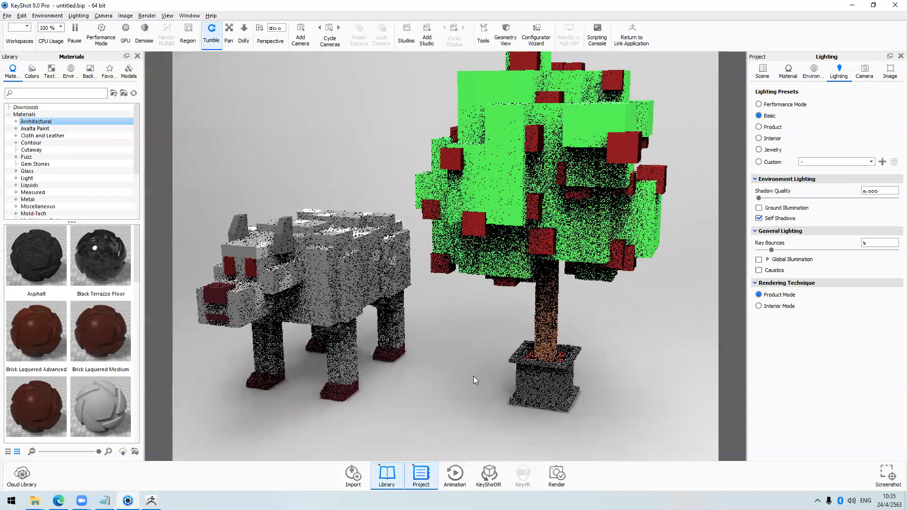
# Step: Recenter the dog and tree with zoom and pan, settling on a slightly turned angle
pyautogui.click(443, 326)
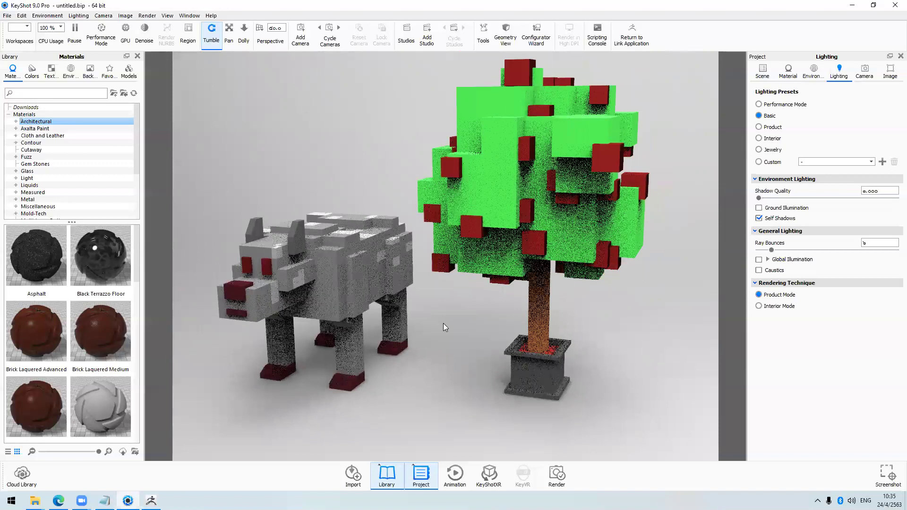
pyautogui.scroll(3, 443, 324)
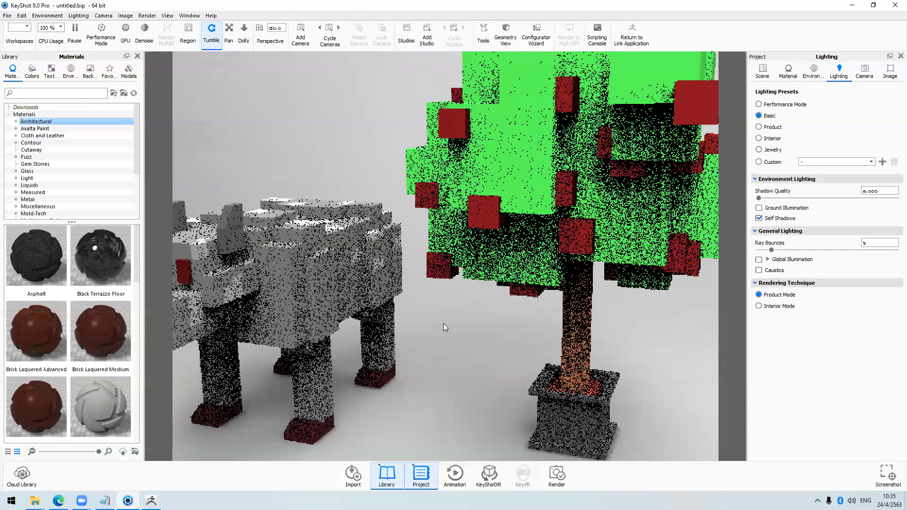
pyautogui.scroll(-3, 443, 326)
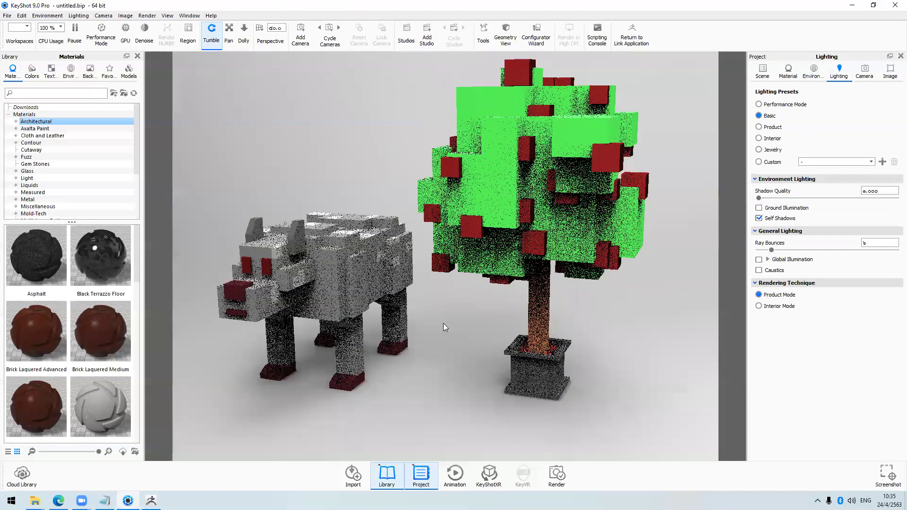
pyautogui.scroll(-3, 443, 323)
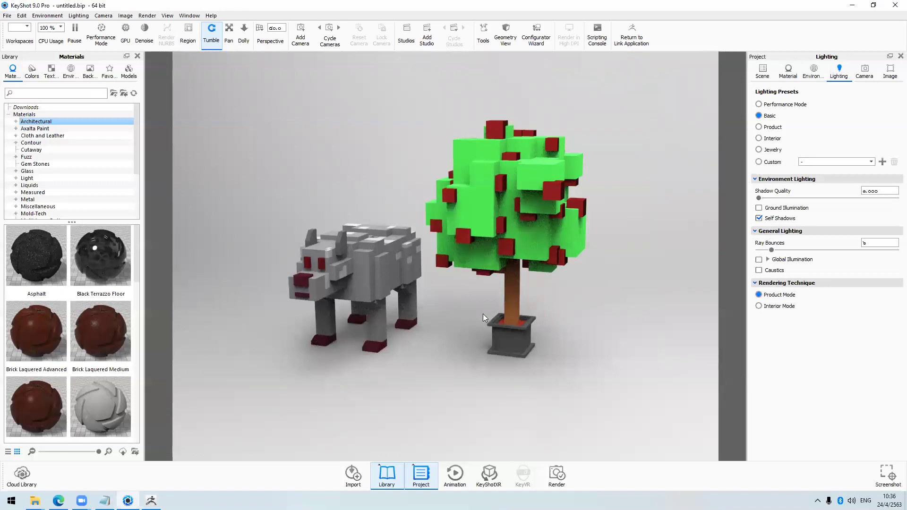
pyautogui.moveTo(473, 308); pyautogui.dragTo(482, 314, button='middle')
pyautogui.scroll(3, 482, 314)
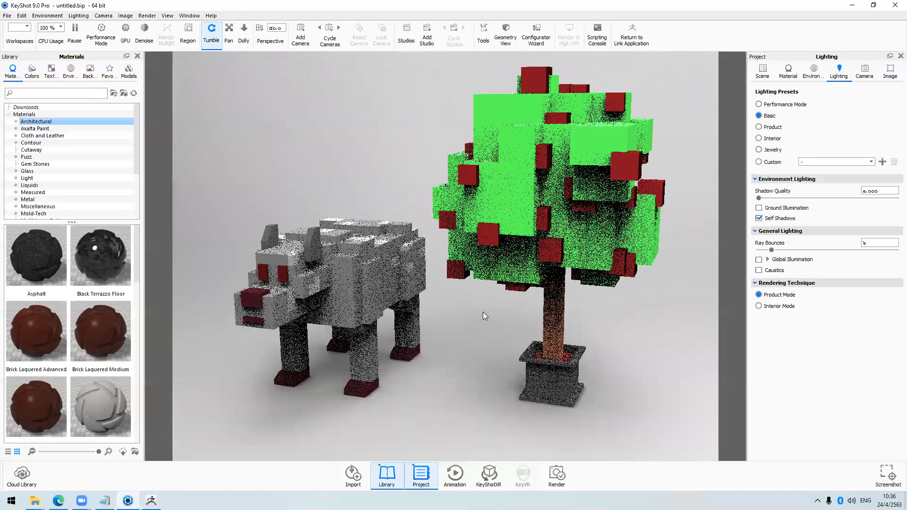
pyautogui.scroll(-2, 484, 315)
pyautogui.scroll(2, 483, 315)
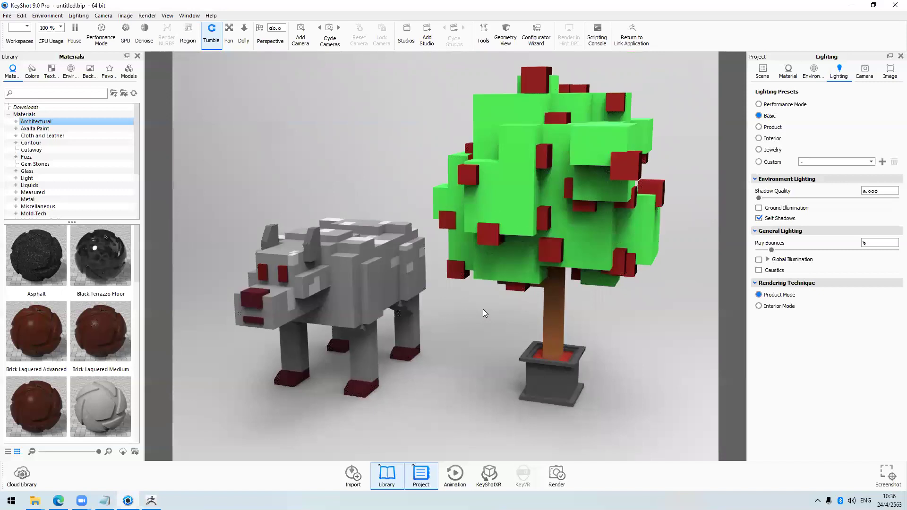
pyautogui.scroll(-1, 483, 309)
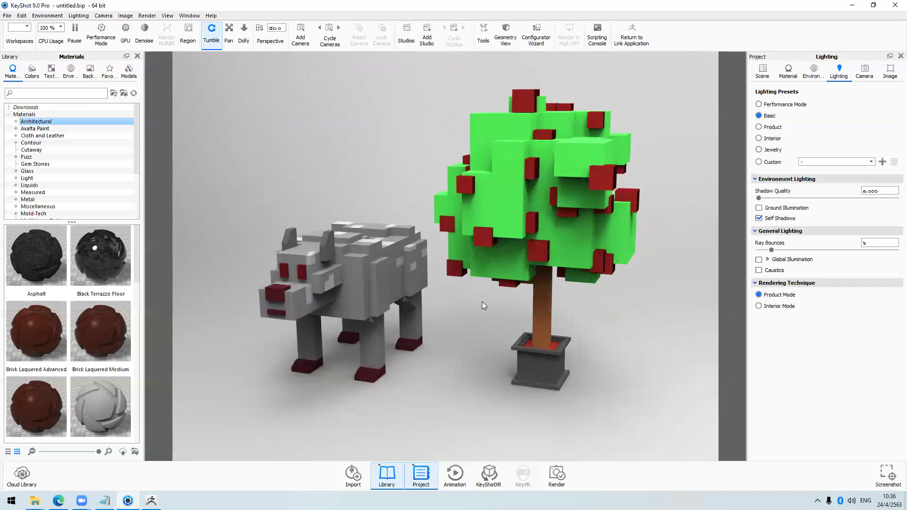
pyautogui.scroll(1, 482, 302)
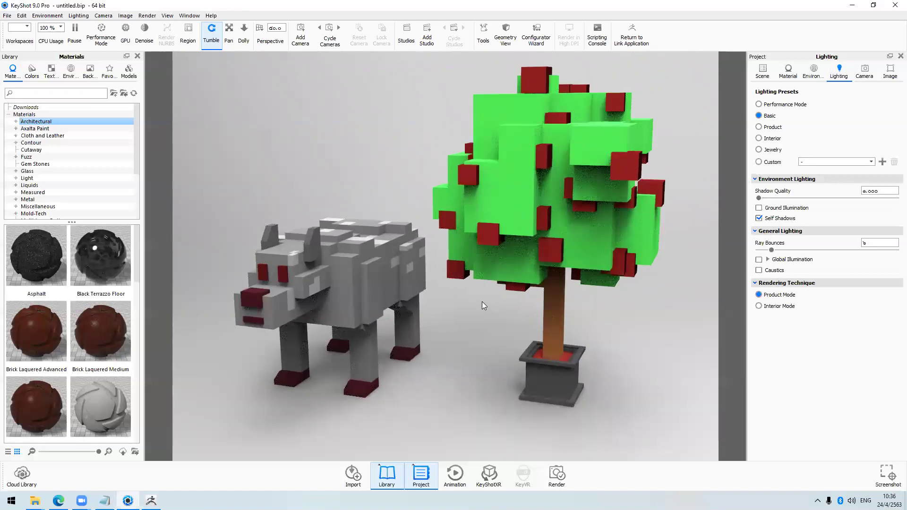
pyautogui.scroll(-1, 482, 302)
pyautogui.scroll(-2, 482, 302)
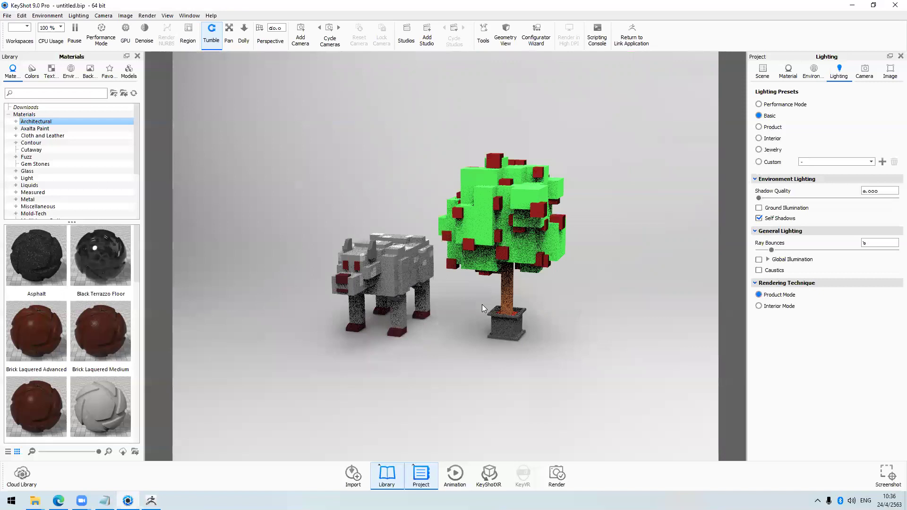
pyautogui.scroll(2, 482, 308)
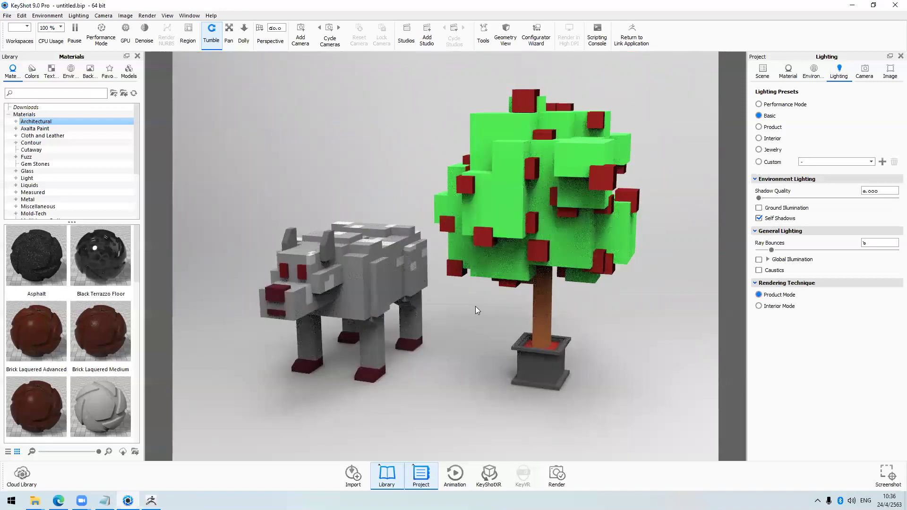
pyautogui.scroll(1, 476, 307)
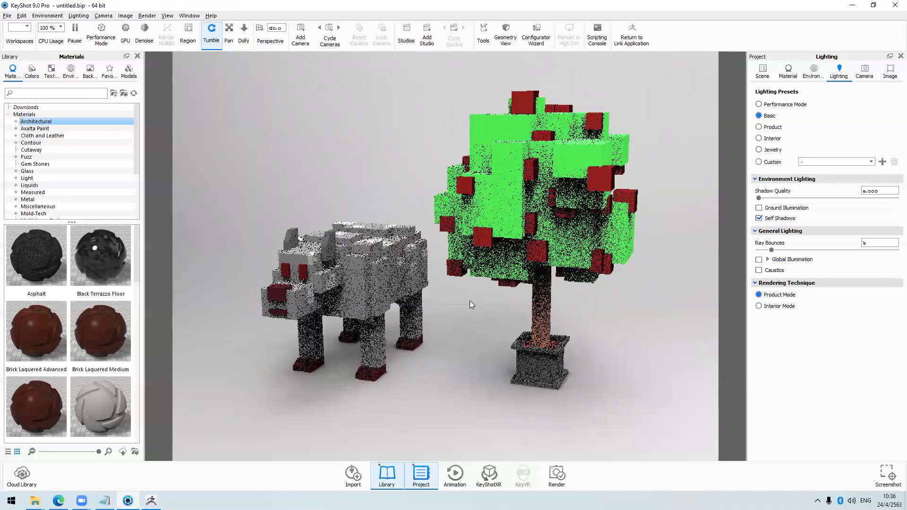
pyautogui.scroll(1, 456, 280)
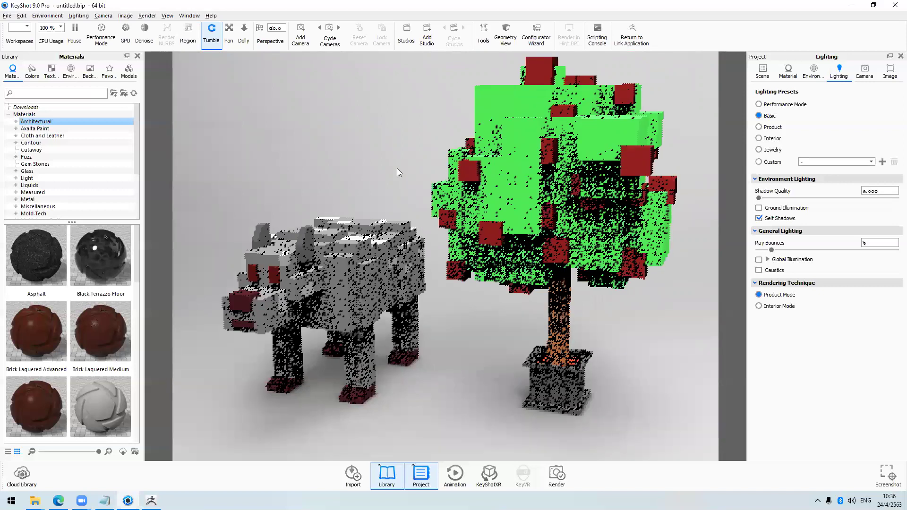
pyautogui.moveTo(399, 179); pyautogui.dragTo(418, 216)
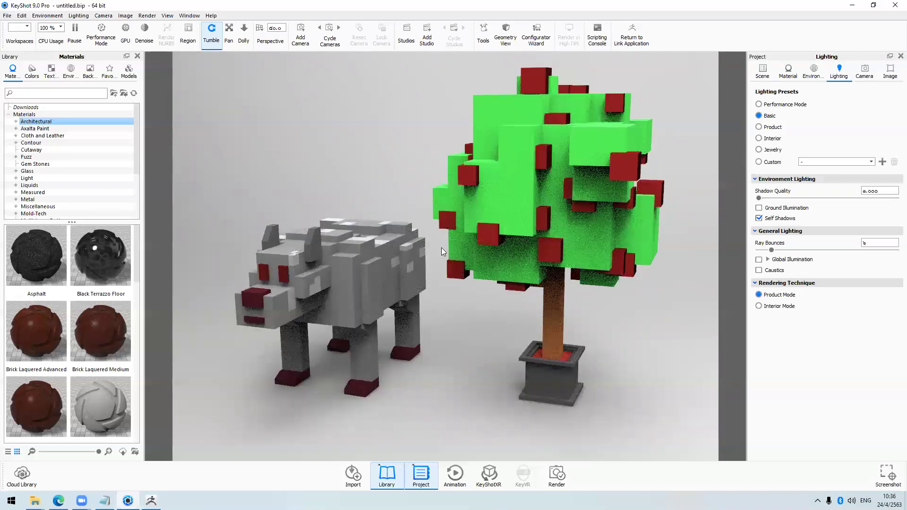
pyautogui.moveTo(455, 301); pyautogui.dragTo(428, 272)
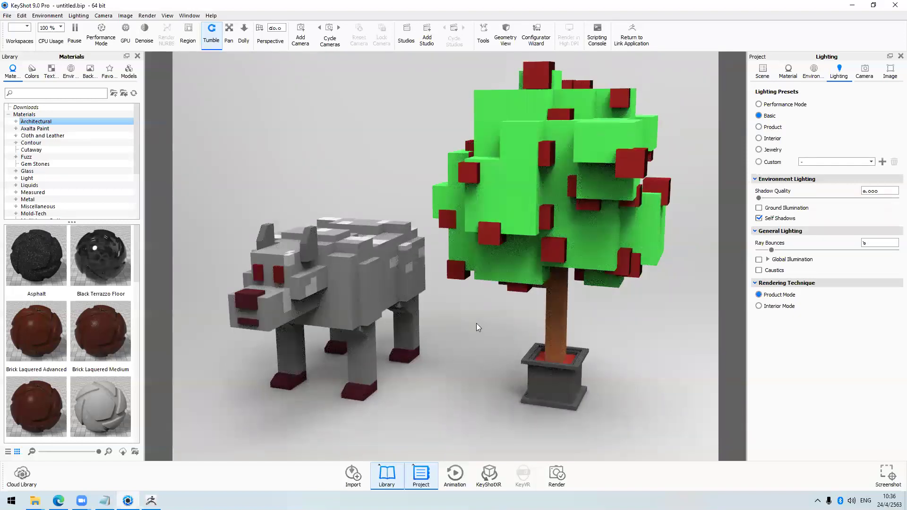
# Step: Show the Environment settings and nudge the camera slightly lower on the scene
pyautogui.click(807, 72)
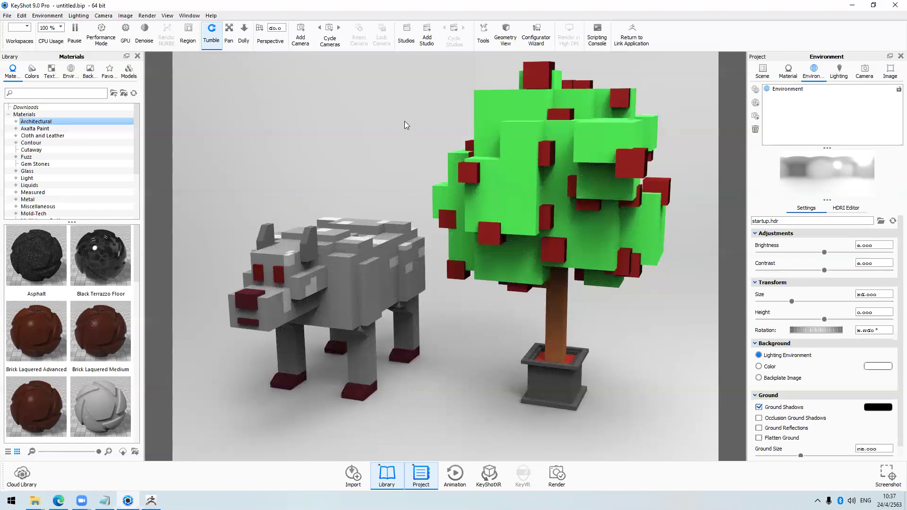
pyautogui.moveTo(397, 163)
pyautogui.mouseDown()
pyautogui.moveTo(394, 150)
pyautogui.moveTo(393, 159)
pyautogui.mouseUp()
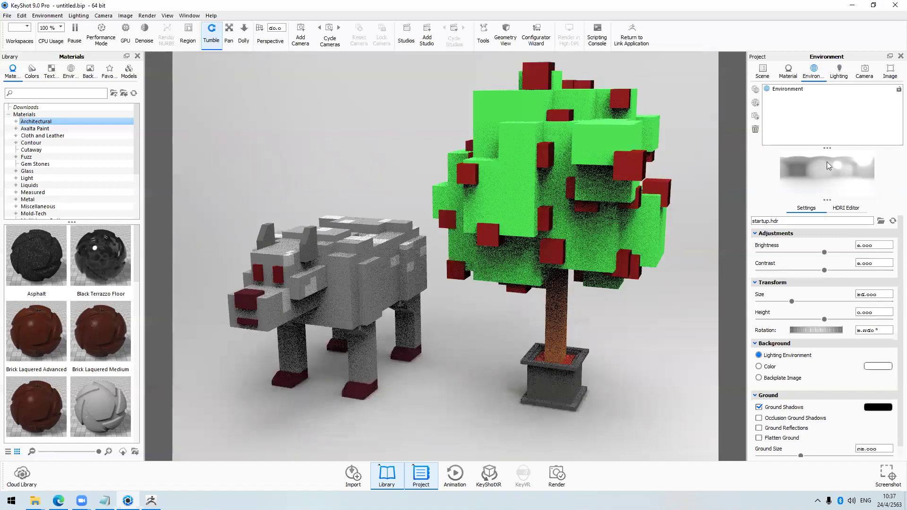
pyautogui.moveTo(393, 147)
pyautogui.mouseDown()
pyautogui.moveTo(364, 144)
pyautogui.moveTo(387, 144)
pyautogui.mouseUp()
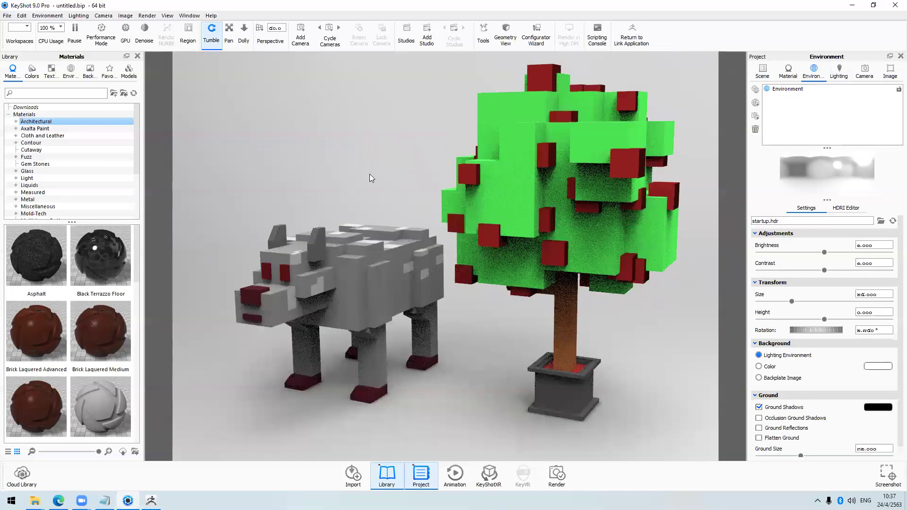
pyautogui.moveTo(369, 177); pyautogui.dragTo(373, 183)
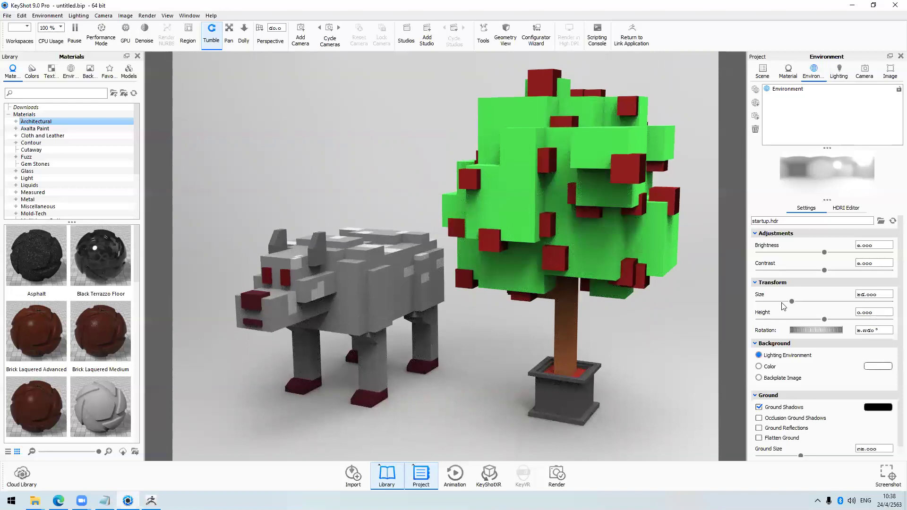
# Step: Rotate the HDRI environment lighting so shadows shift under the dog and tree
pyautogui.moveTo(817, 329); pyautogui.dragTo(813, 331)
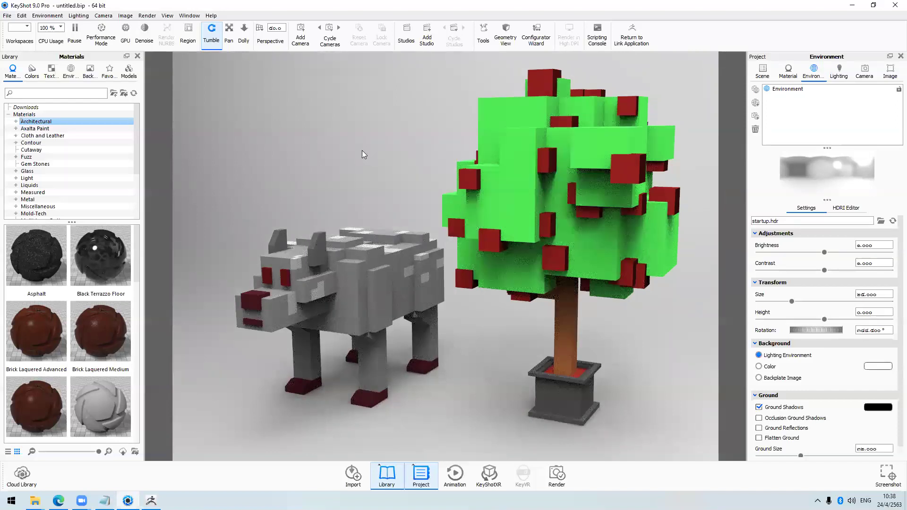
pyautogui.moveTo(397, 146)
pyautogui.keyDown('ctrl'); pyautogui.mouseDown()
pyautogui.moveTo(575, 147)
pyautogui.moveTo(330, 139)
pyautogui.moveTo(406, 134)
pyautogui.mouseUp(); pyautogui.keyUp('ctrl')
pyautogui.keyDown('ctrl'); pyautogui.moveTo(341, 130); pyautogui.dragTo(311, 127); pyautogui.keyUp('ctrl')
pyautogui.moveTo(396, 149)
pyautogui.keyDown('ctrl'); pyautogui.mouseDown()
pyautogui.moveTo(295, 123)
pyautogui.moveTo(383, 129)
pyautogui.moveTo(245, 118)
pyautogui.mouseUp(); pyautogui.keyUp('ctrl')
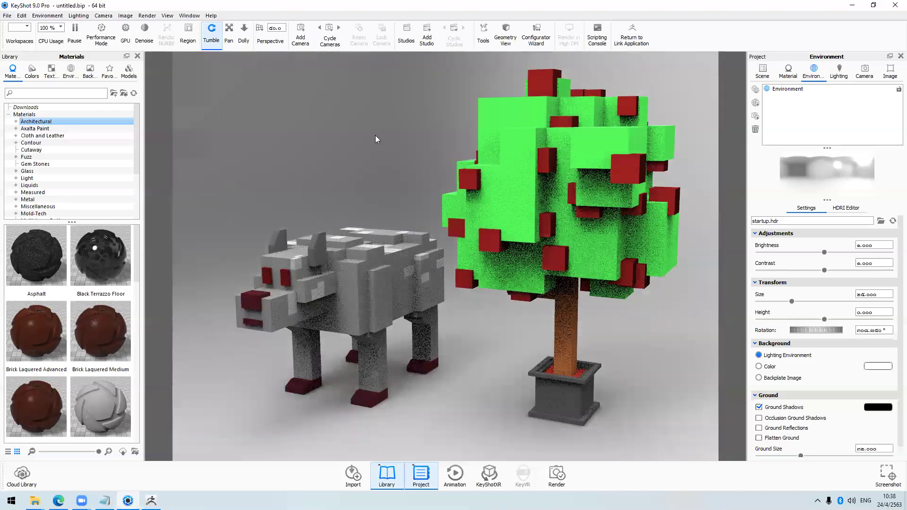
pyautogui.keyDown('ctrl'); pyautogui.moveTo(375, 136); pyautogui.dragTo(242, 132); pyautogui.keyUp('ctrl')
pyautogui.keyDown('ctrl'); pyautogui.moveTo(370, 130); pyautogui.dragTo(282, 131); pyautogui.keyUp('ctrl')
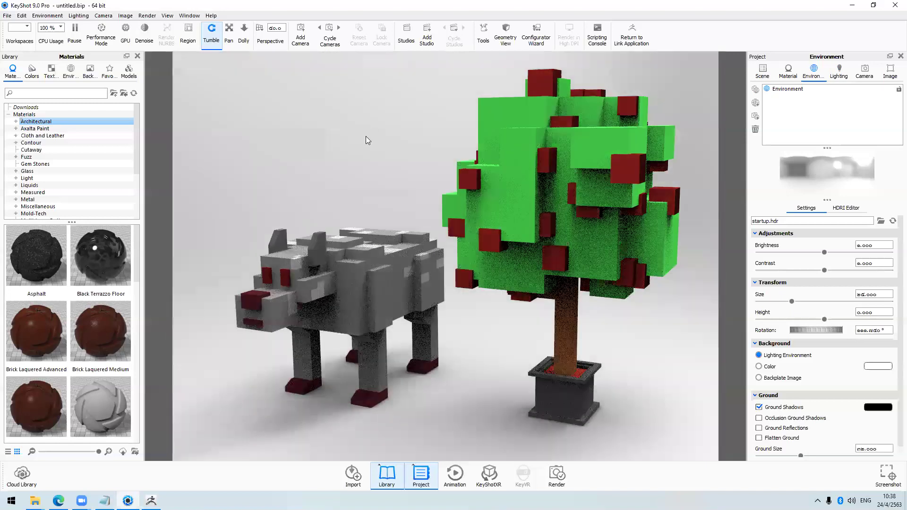
pyautogui.keyDown('ctrl'); pyautogui.moveTo(366, 137); pyautogui.dragTo(518, 139); pyautogui.keyUp('ctrl')
pyautogui.keyDown('ctrl'); pyautogui.moveTo(330, 300); pyautogui.dragTo(325, 309); pyautogui.keyUp('ctrl')
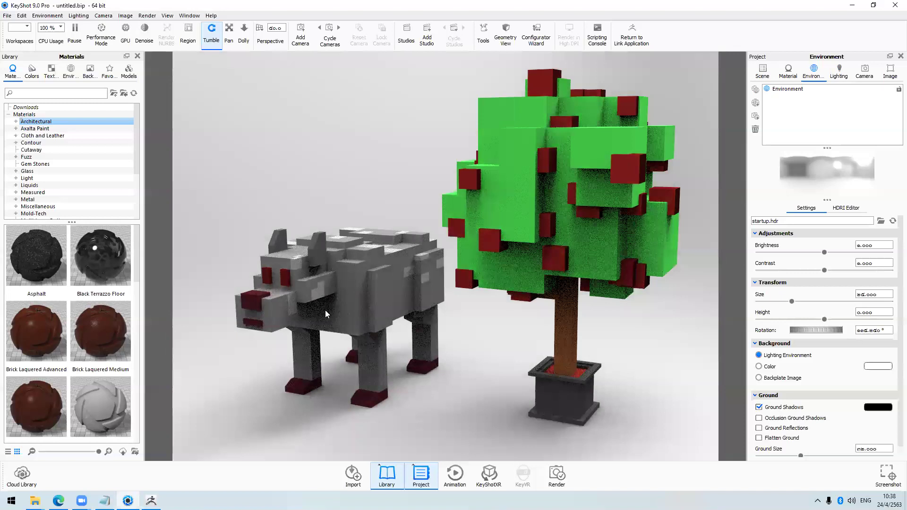
pyautogui.moveTo(413, 182)
pyautogui.keyDown('ctrl'); pyautogui.mouseDown()
pyautogui.moveTo(416, 169)
pyautogui.moveTo(176, 168)
pyautogui.moveTo(366, 171)
pyautogui.moveTo(309, 170)
pyautogui.moveTo(359, 170)
pyautogui.moveTo(318, 170)
pyautogui.moveTo(356, 165)
pyautogui.moveTo(330, 154)
pyautogui.moveTo(357, 151)
pyautogui.mouseUp(); pyautogui.keyUp('ctrl')
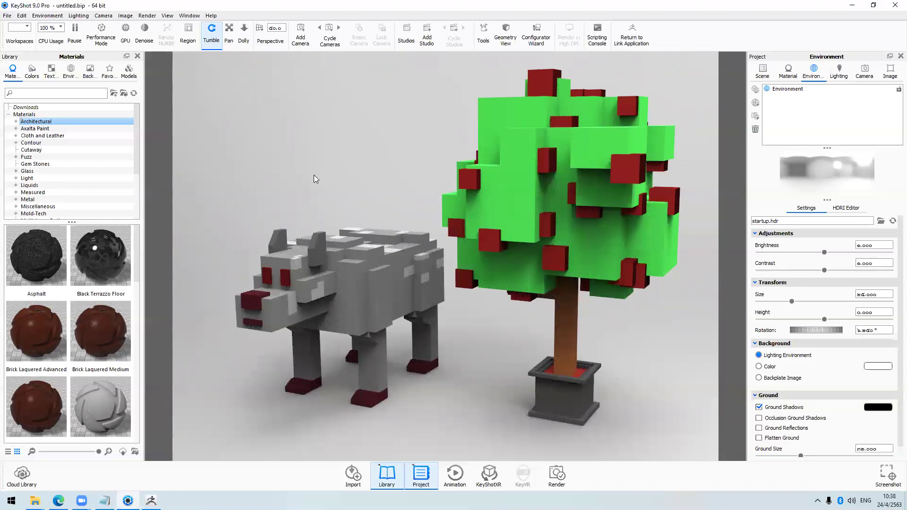
pyautogui.moveTo(316, 179); pyautogui.dragTo(588, 211)
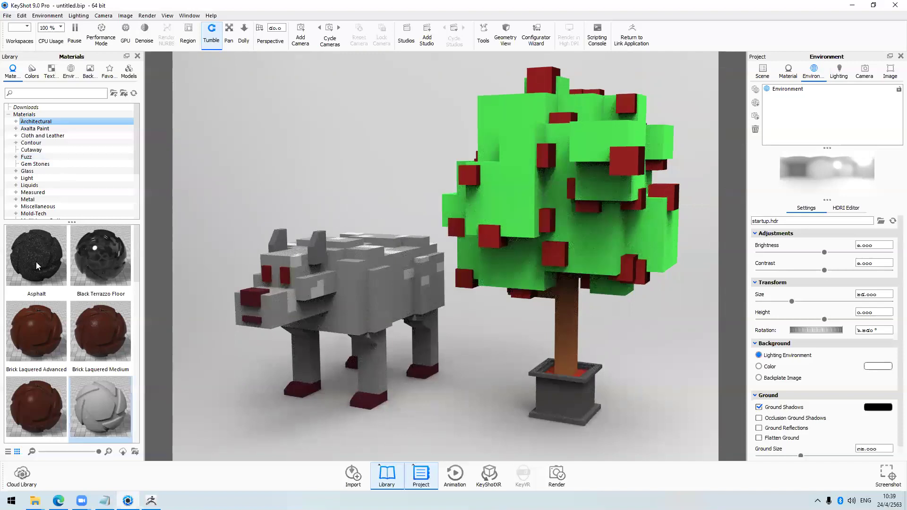
pyautogui.click(29, 72)
pyautogui.click(49, 72)
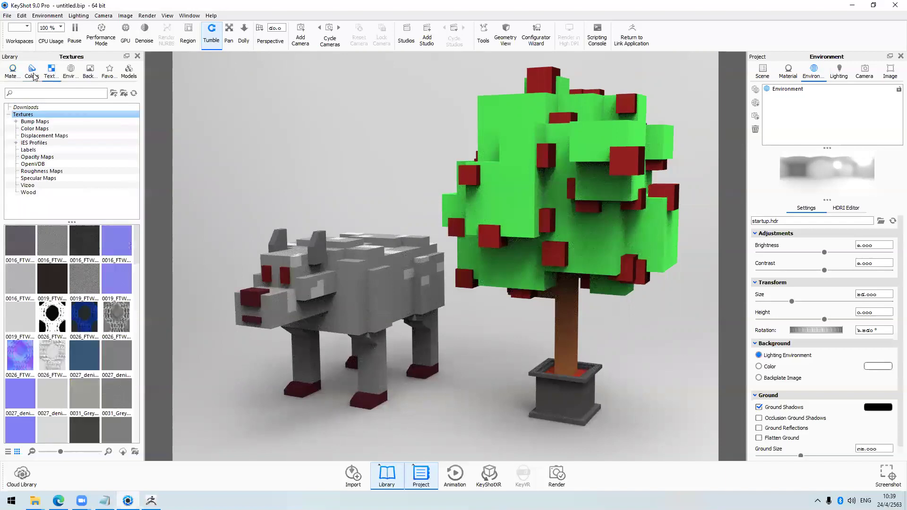
pyautogui.click(32, 71)
pyautogui.click(71, 72)
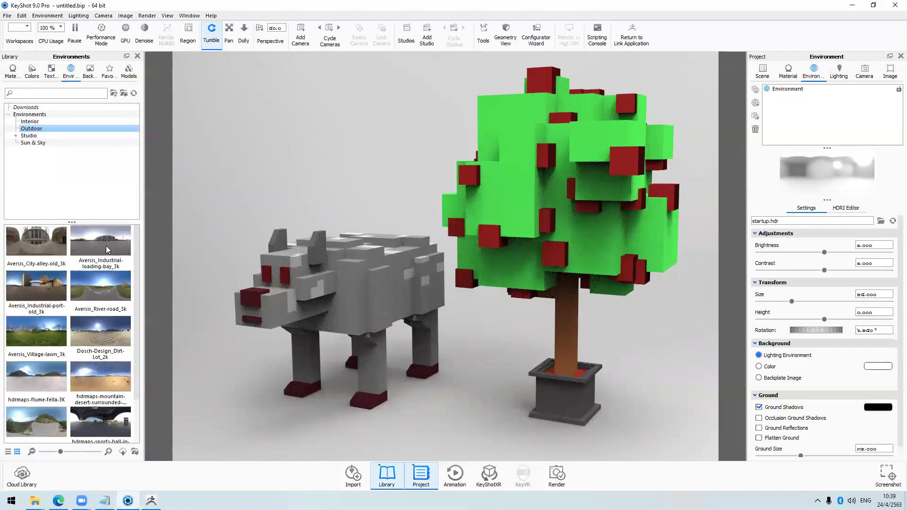
pyautogui.click(14, 74)
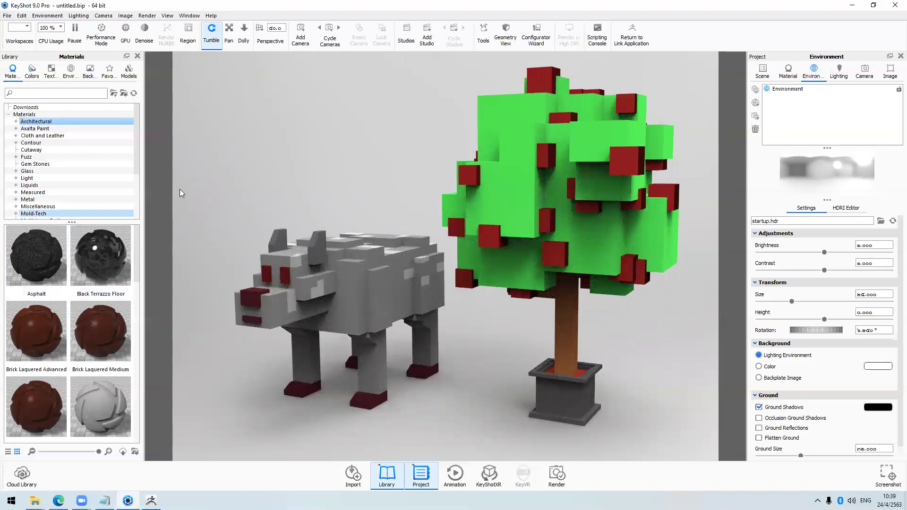
pyautogui.click(101, 258)
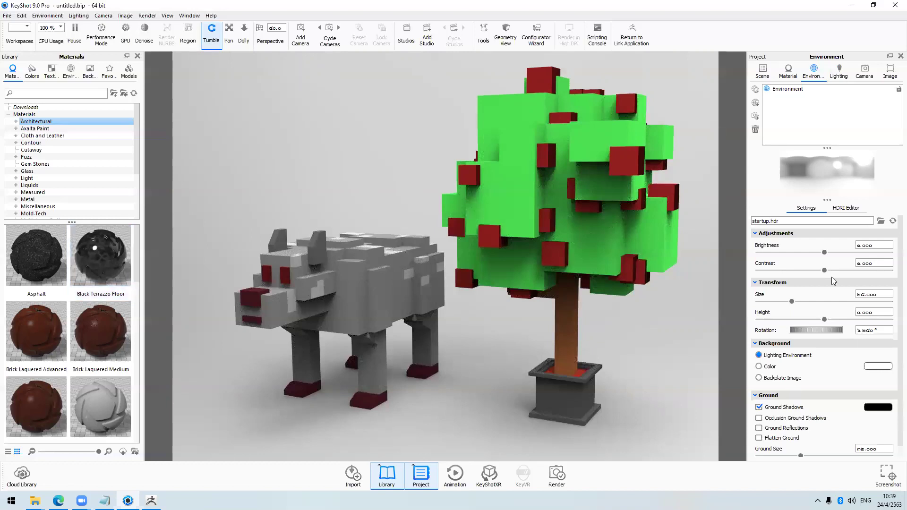
# Step: Show the Scene tree, inspect the ZBrush model set's parts, then deselect it
pyautogui.click(763, 72)
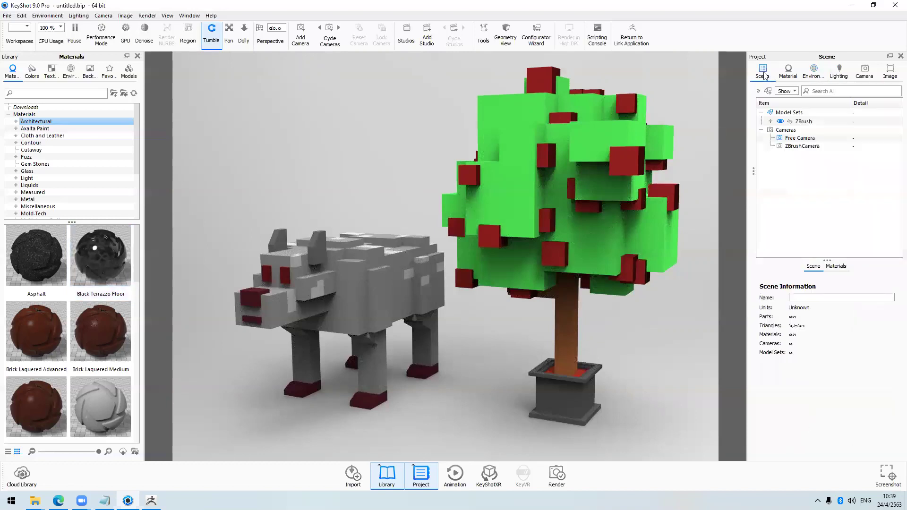
pyautogui.click(772, 122)
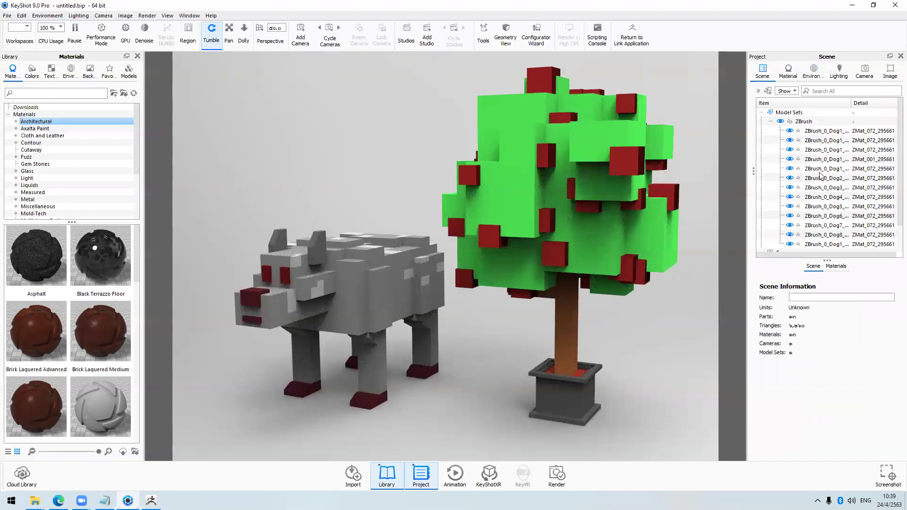
pyautogui.click(831, 133)
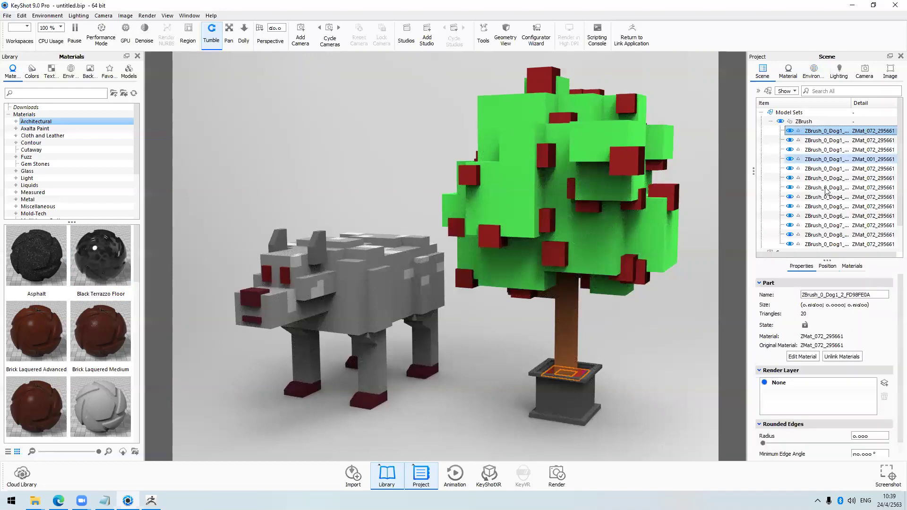
pyautogui.doubleClick(805, 121)
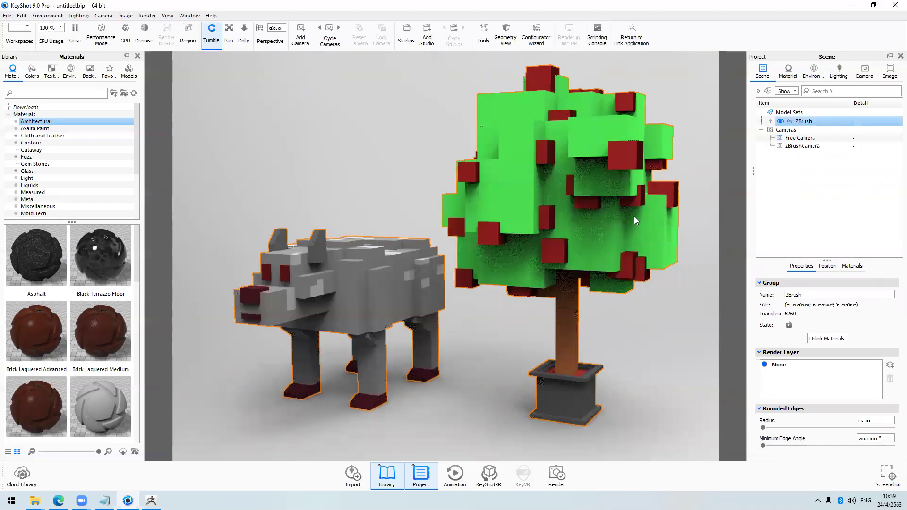
pyautogui.click(368, 166)
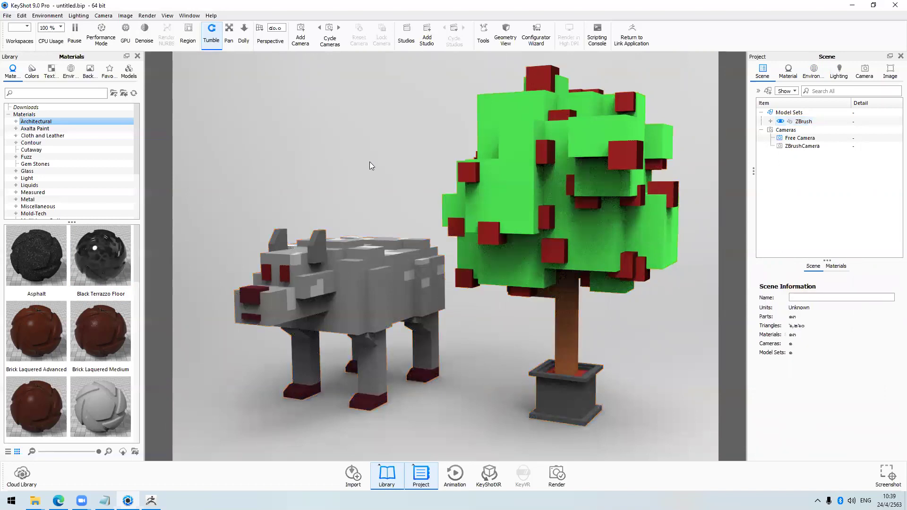